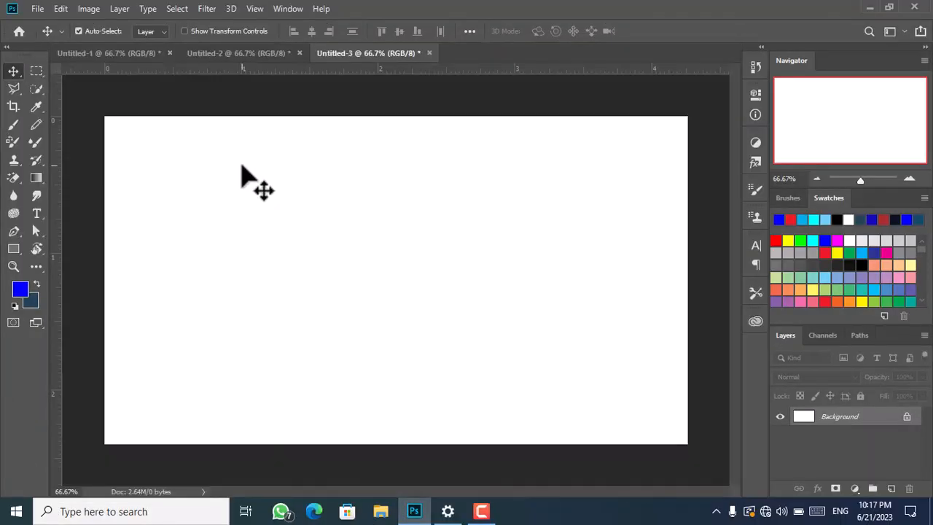
click(61, 9)
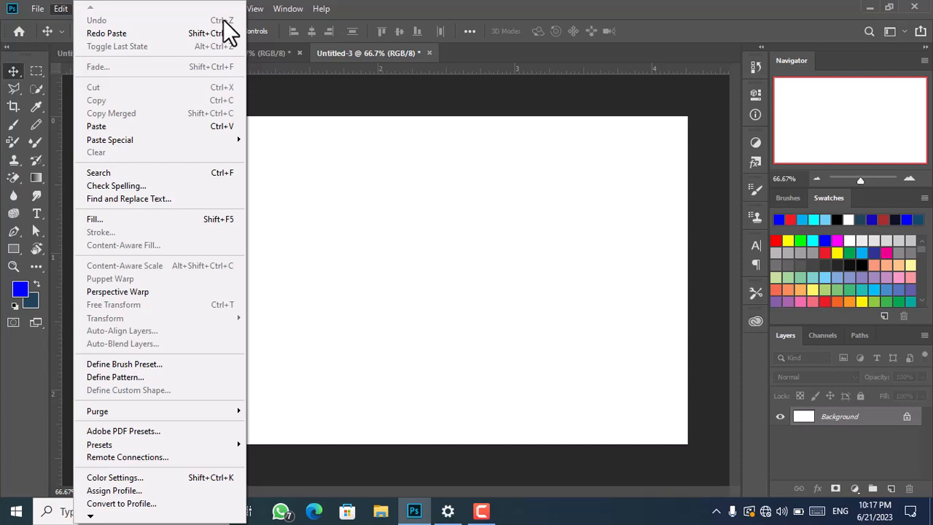
click(261, 106)
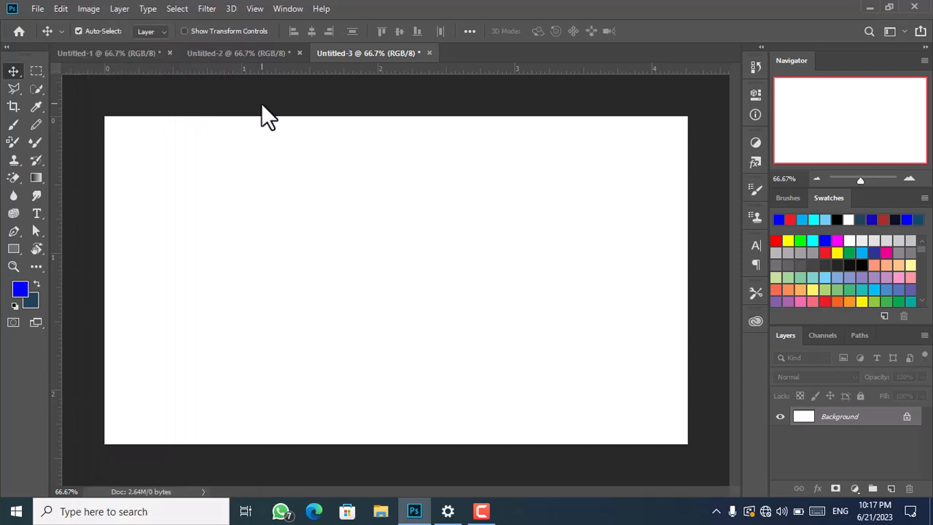
click(64, 8)
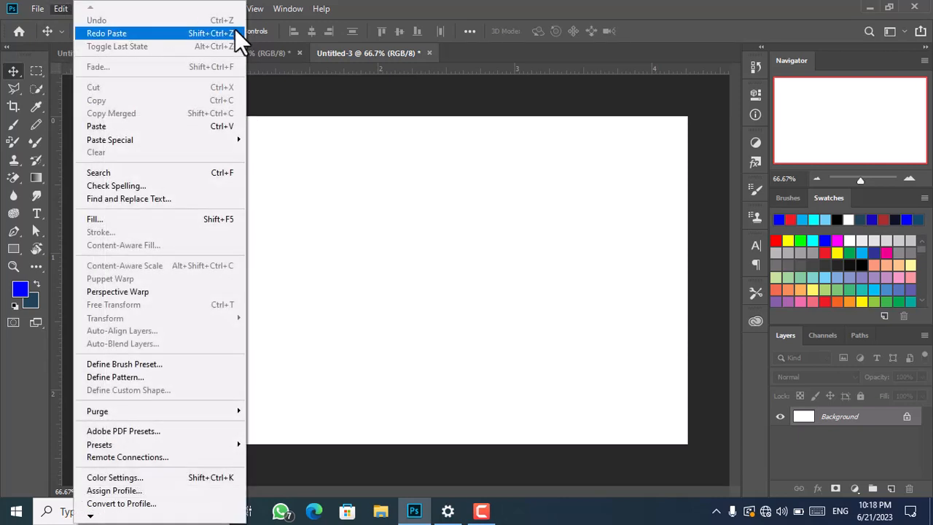
click(304, 116)
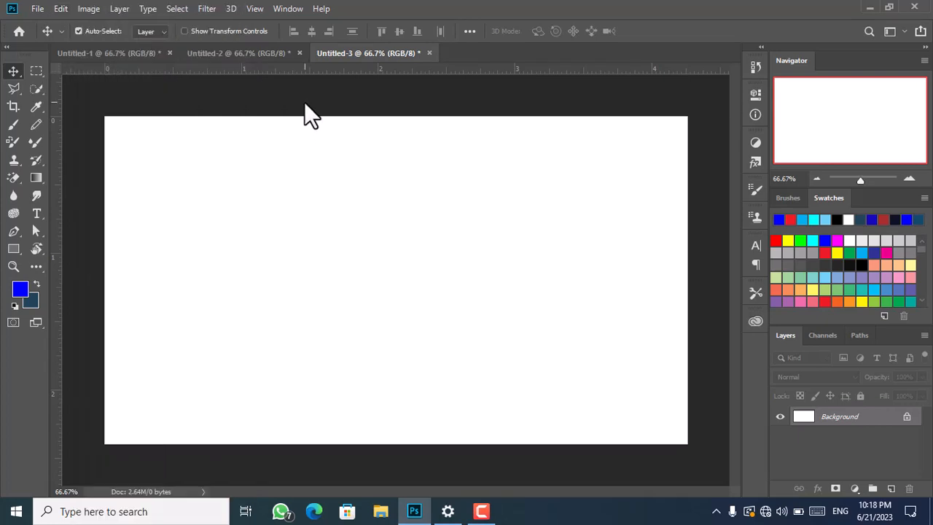
Step: In the Untitled-1 document, make an inverted-L selection from a tall rectangular marquee and a wide one added along its upper end
click(149, 53)
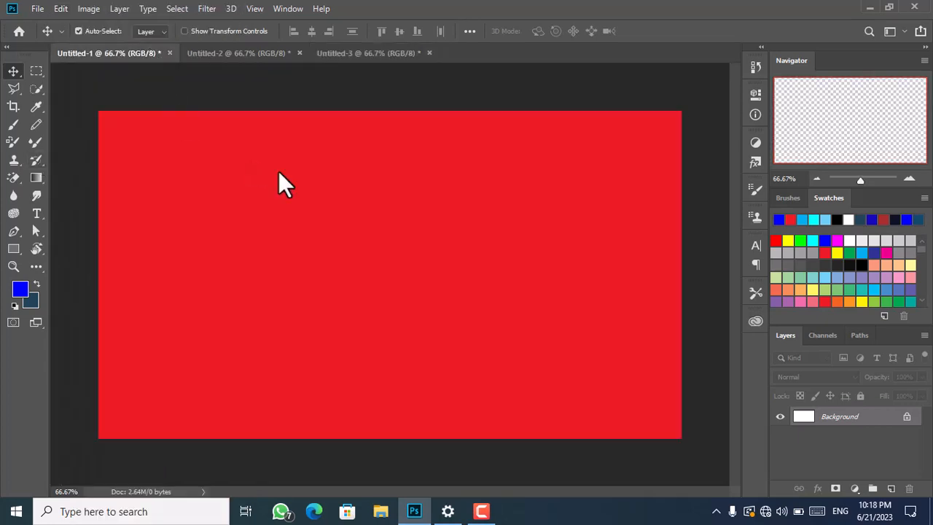
click(32, 71)
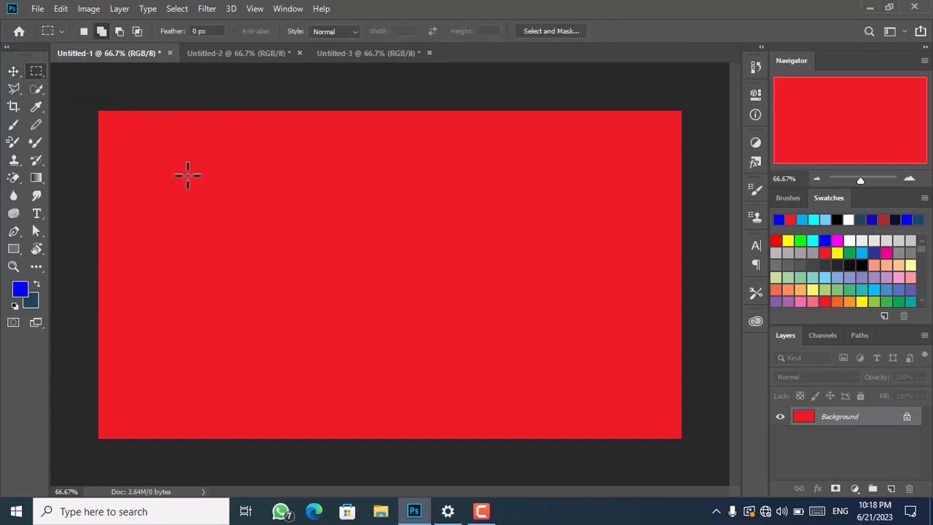
drag(186, 175, 257, 371)
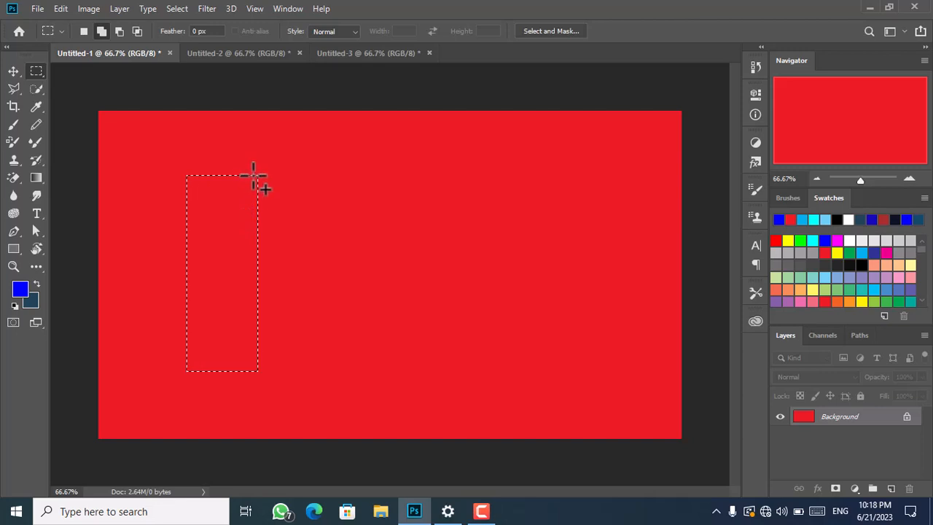
drag(254, 175, 515, 220)
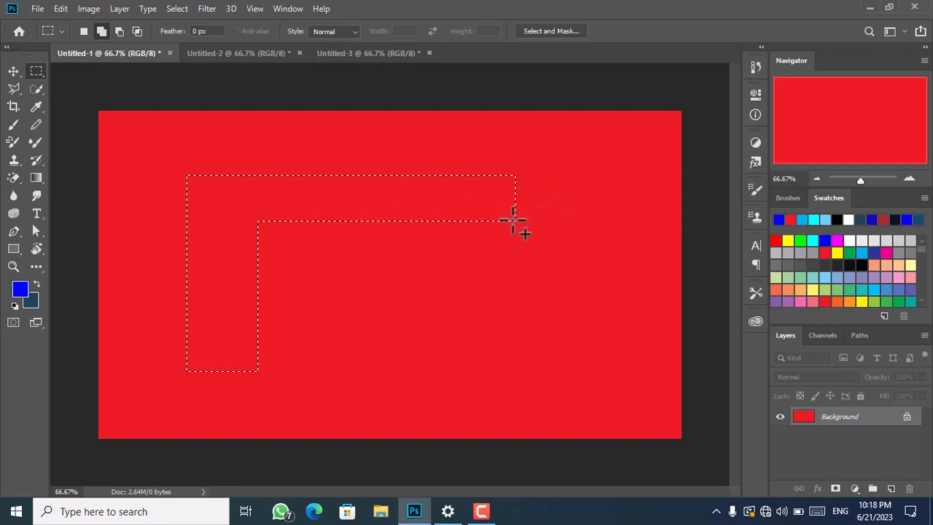
Step: Undo the two rectangular marquee selections one after the other
click(62, 8)
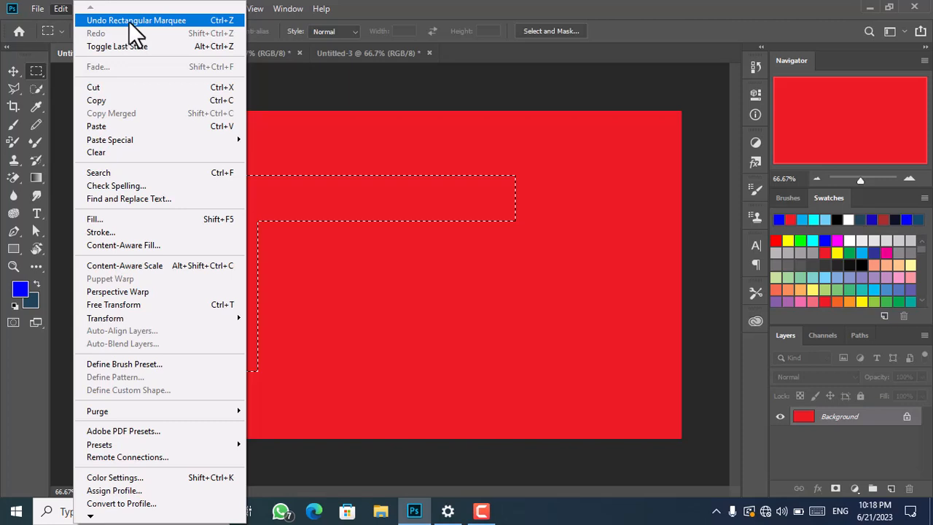
click(128, 20)
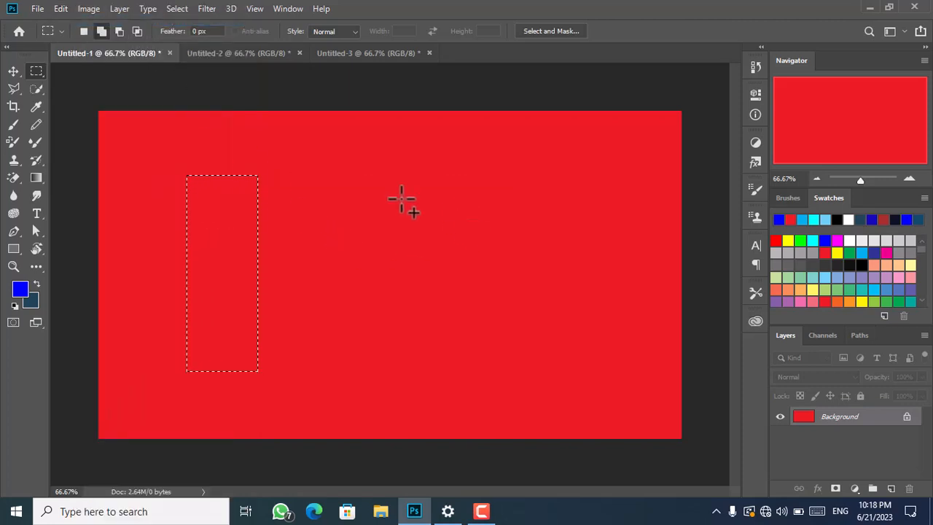
click(69, 11)
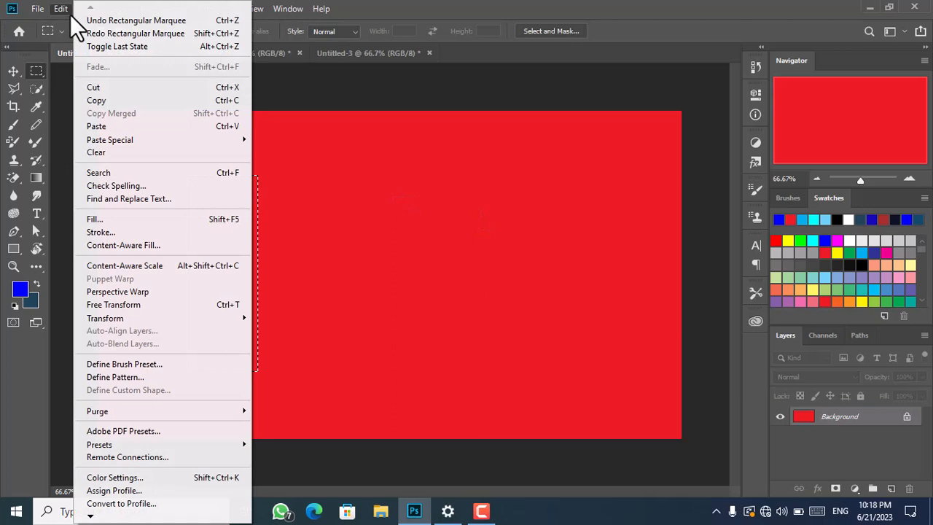
click(121, 24)
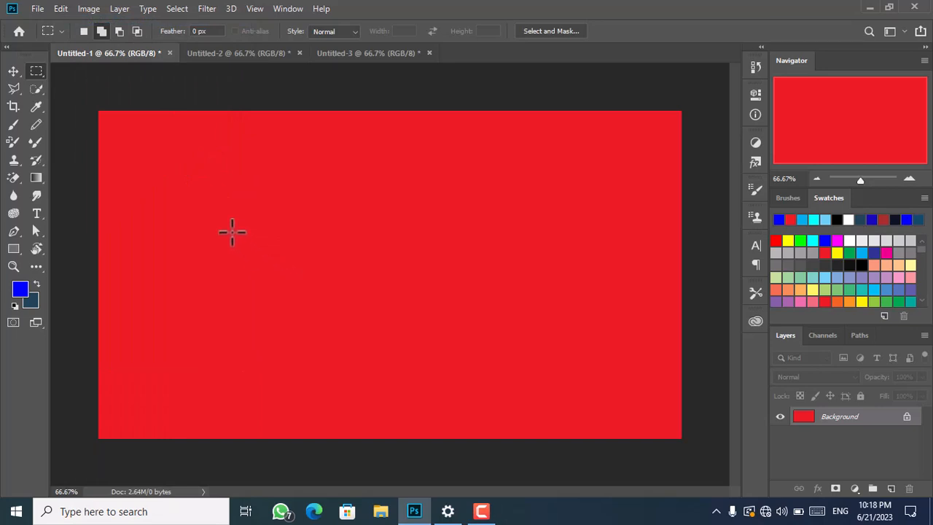
Step: Redo both marquee selections on the red canvas and undo them again
key(ctrl+shift+z)
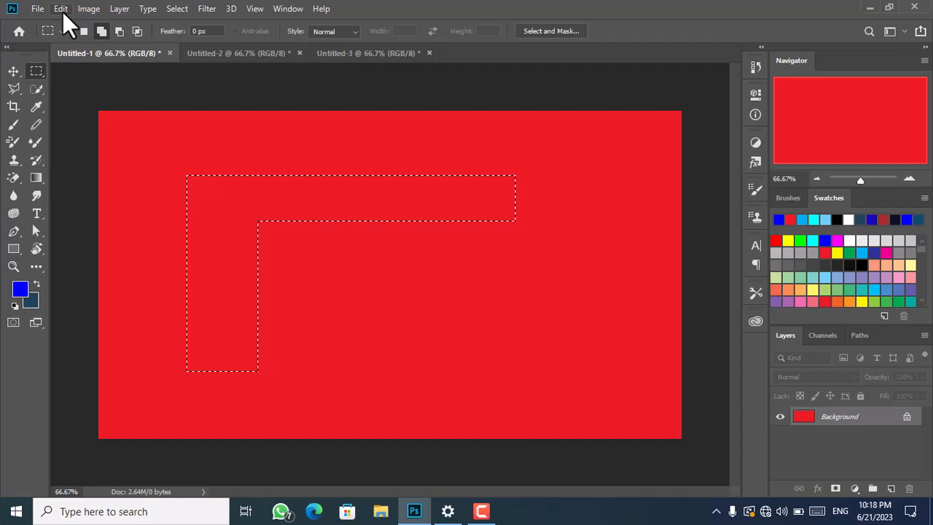
key(ctrl+z)
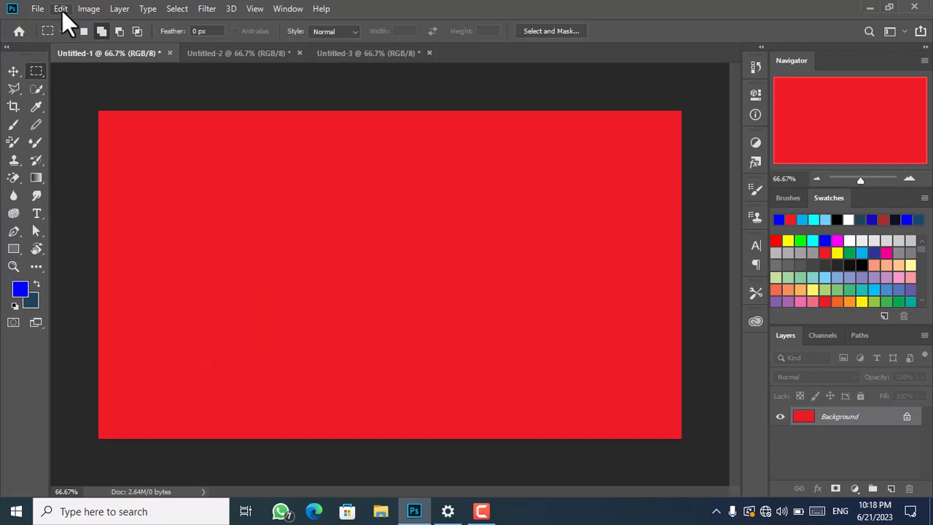
click(62, 11)
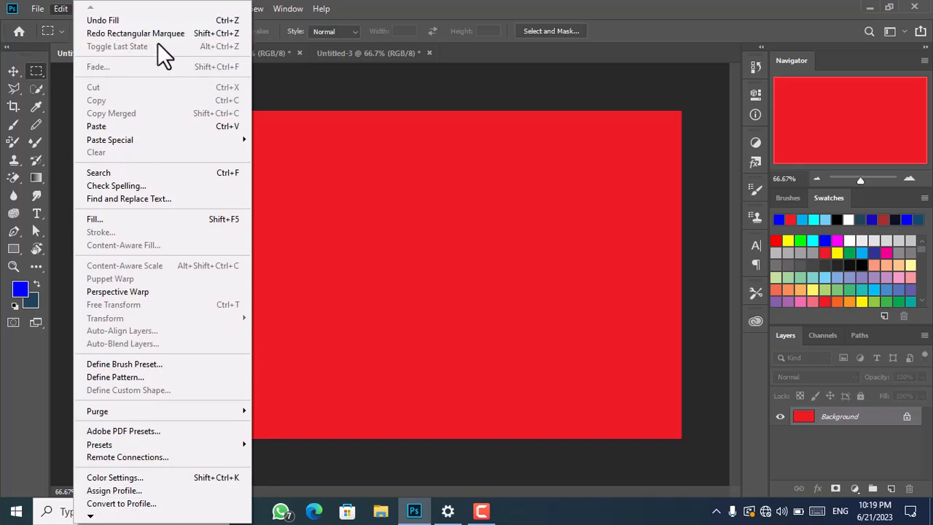
click(316, 76)
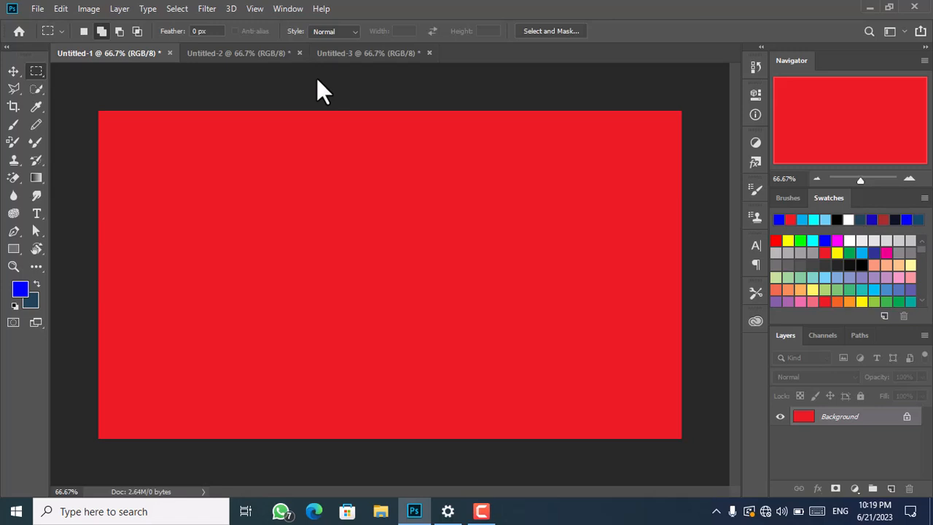
Step: Redo the two rectangular marquee selections one at a time to restore the inverted-L selection
click(62, 9)
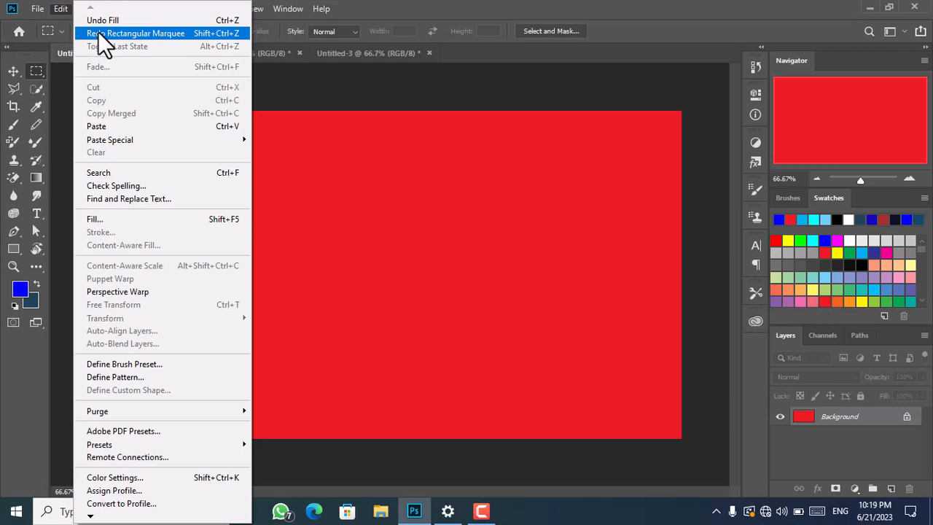
click(98, 31)
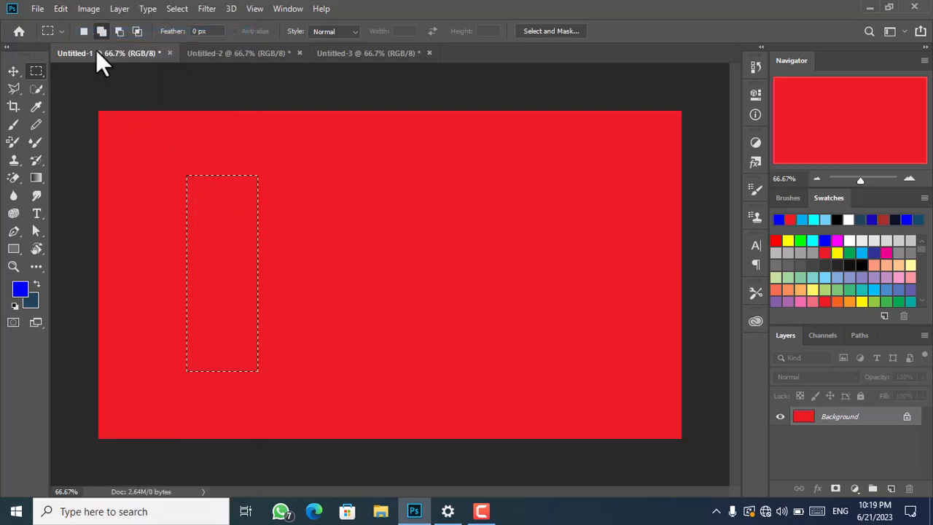
click(61, 8)
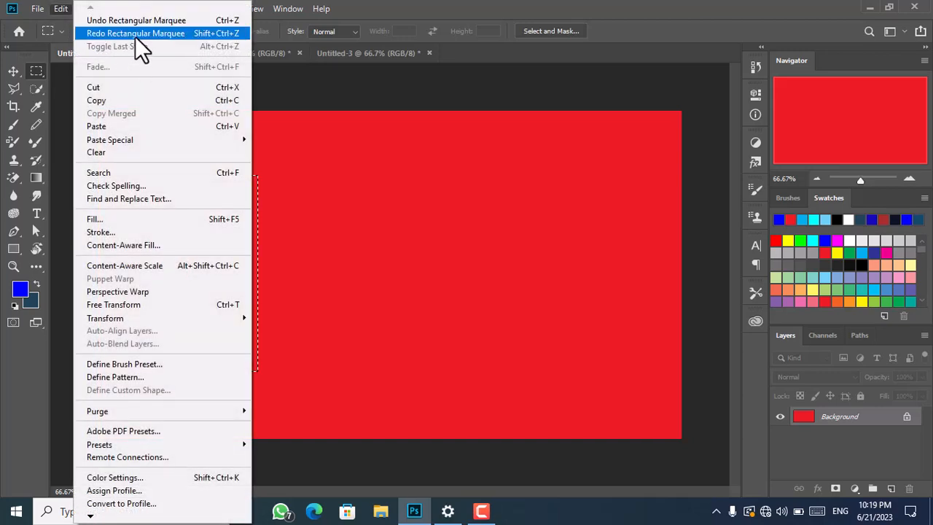
click(134, 35)
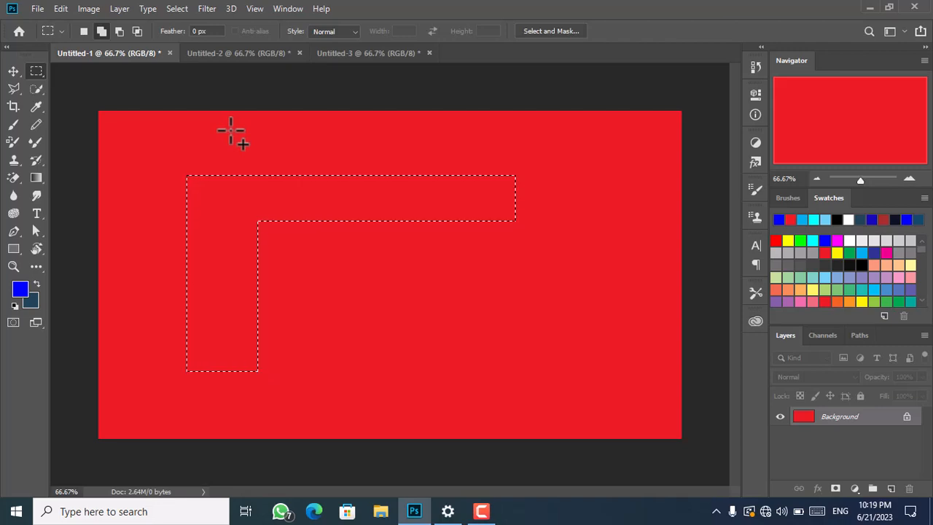
key(ctrl+z)
click(40, 9)
click(33, 8)
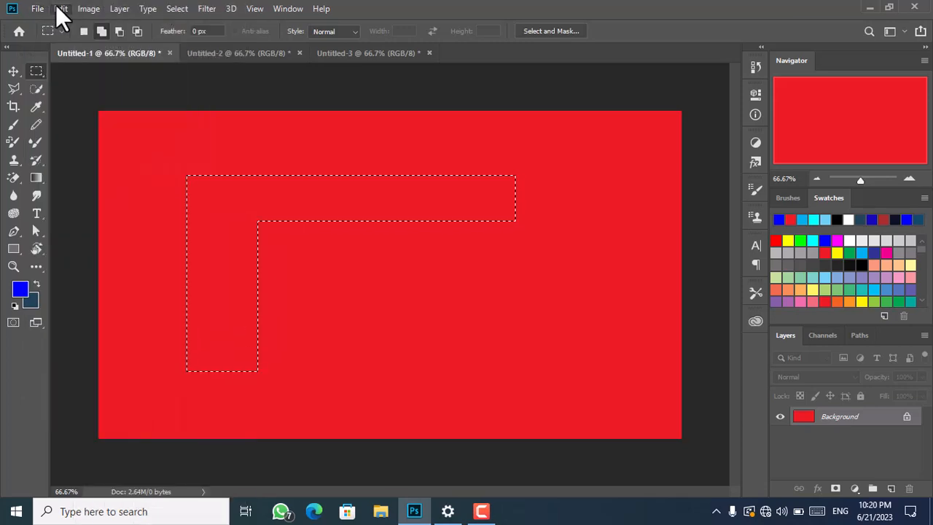
click(58, 8)
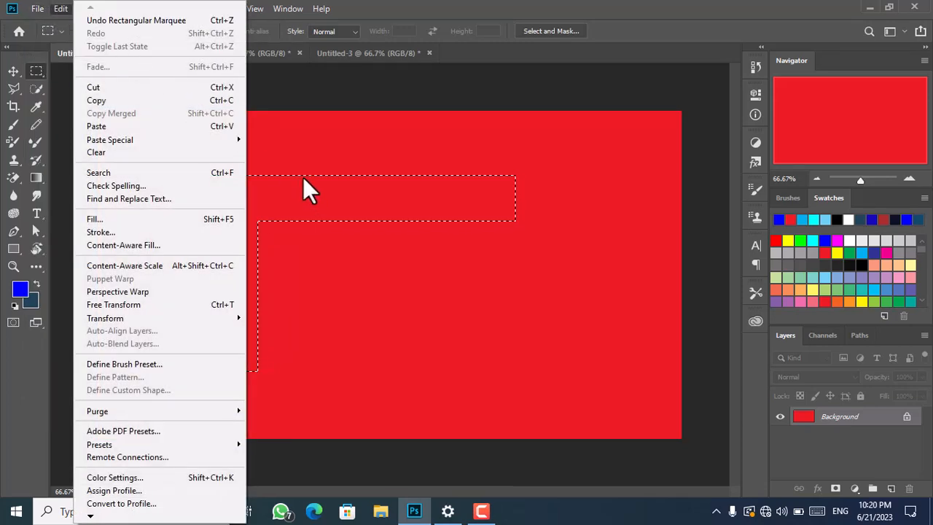
click(665, 110)
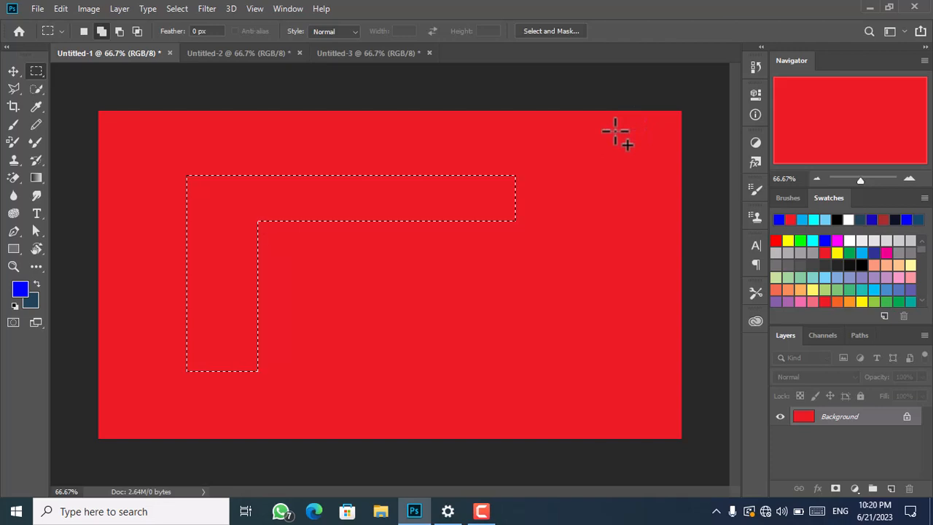
Step: Undo both parts of the inverted-L marquee selection, one step at a time
click(62, 9)
click(127, 21)
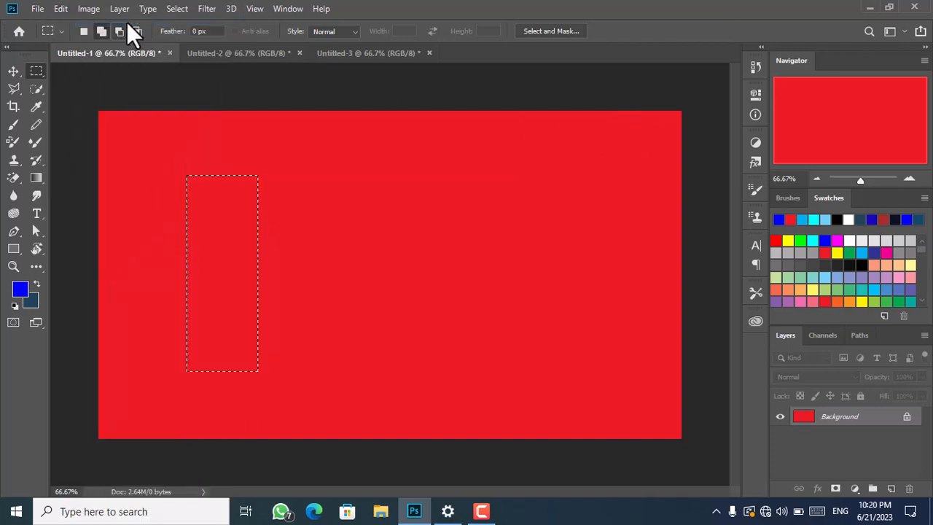
click(64, 9)
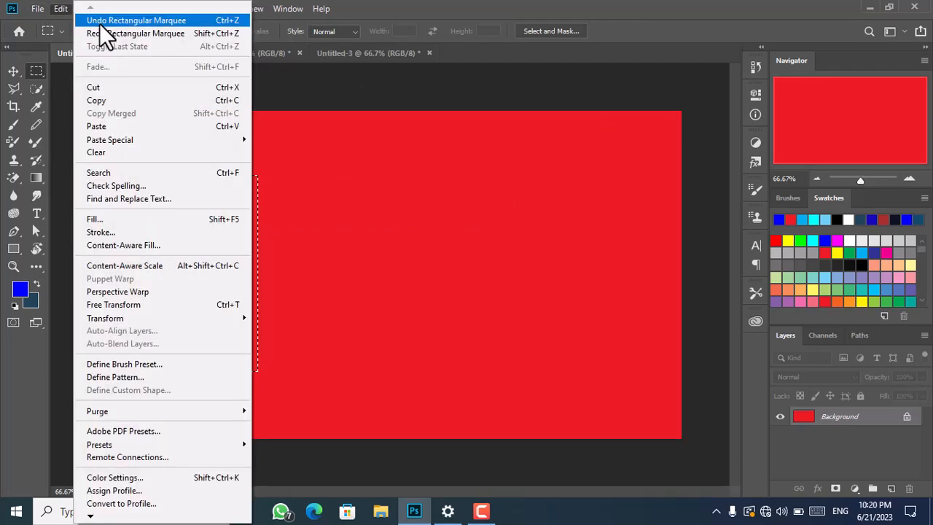
click(100, 20)
click(62, 10)
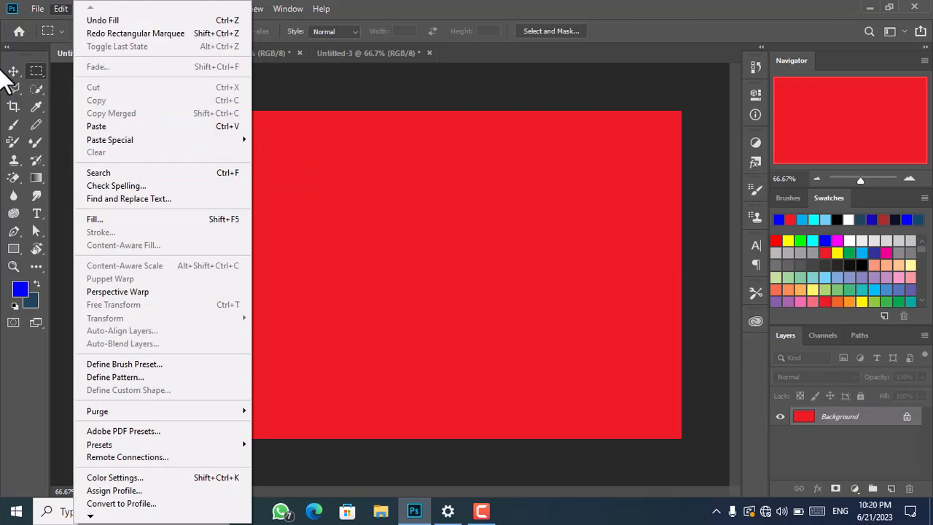
click(43, 69)
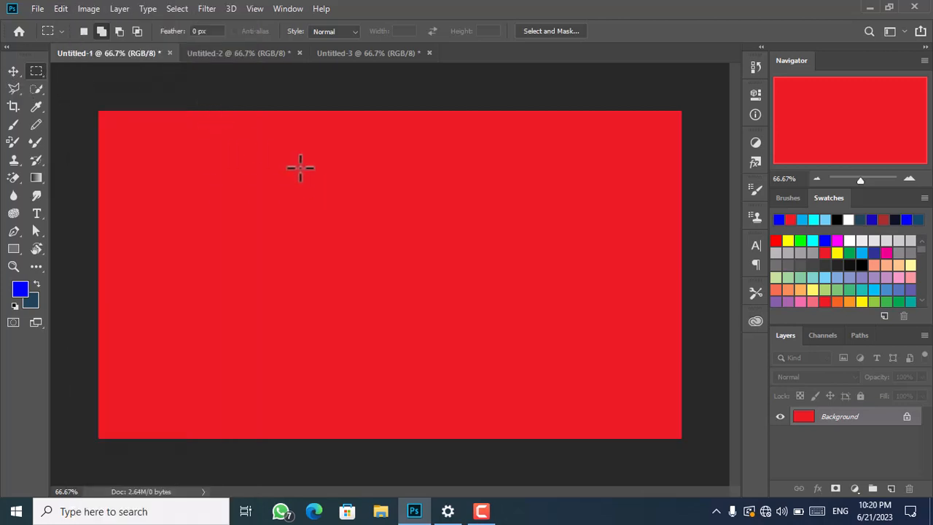
Step: Draw a tall rectangular marquee near the middle of the red canvas, and toggle the last state off and back on
drag(299, 168, 441, 380)
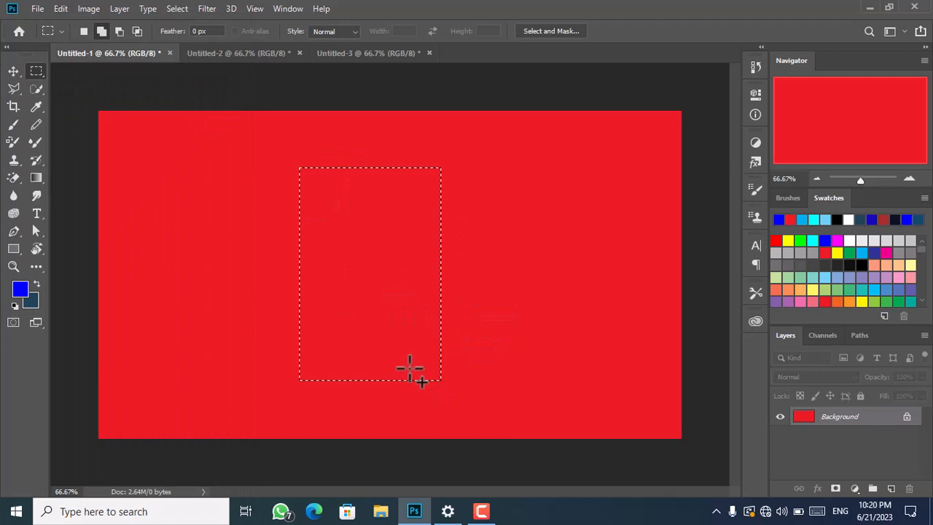
click(60, 8)
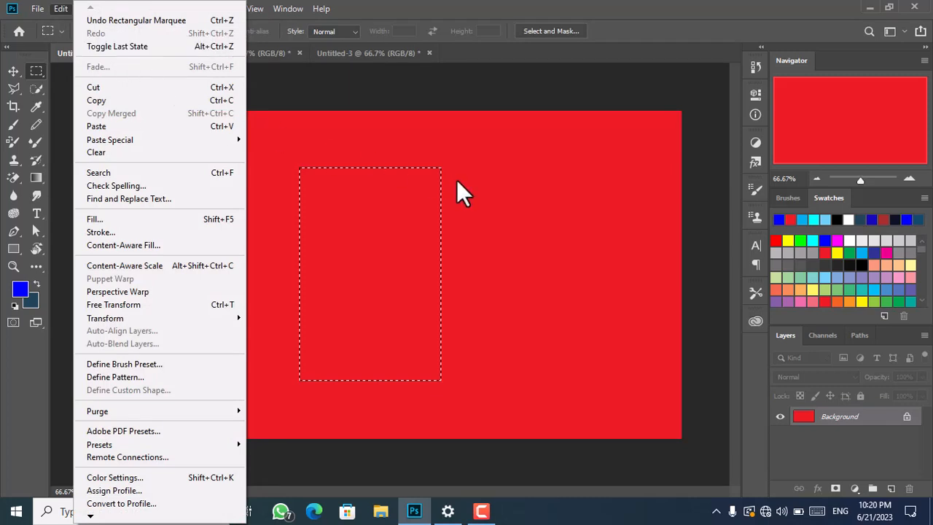
click(219, 51)
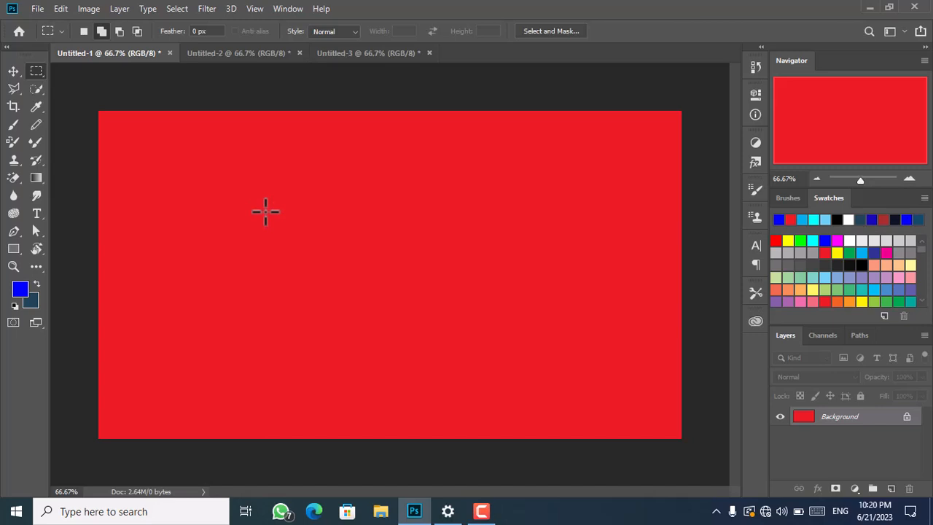
click(62, 13)
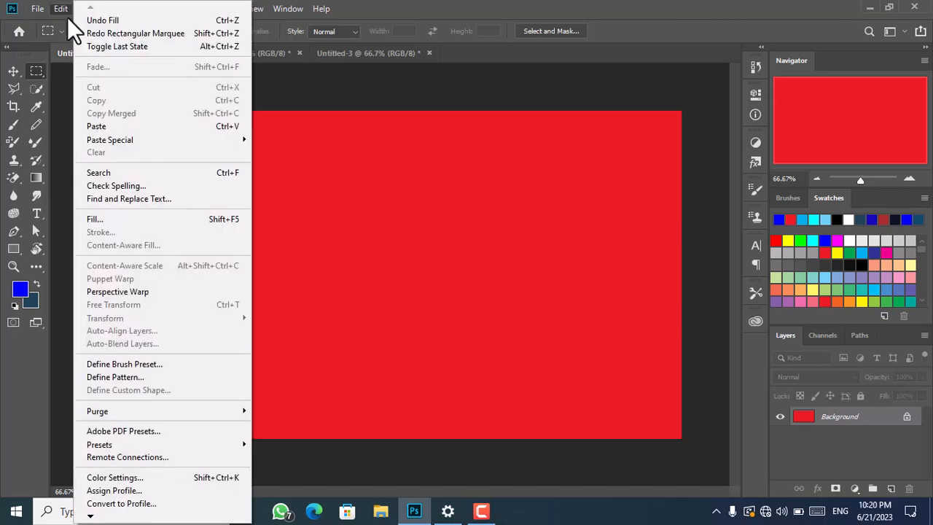
click(94, 46)
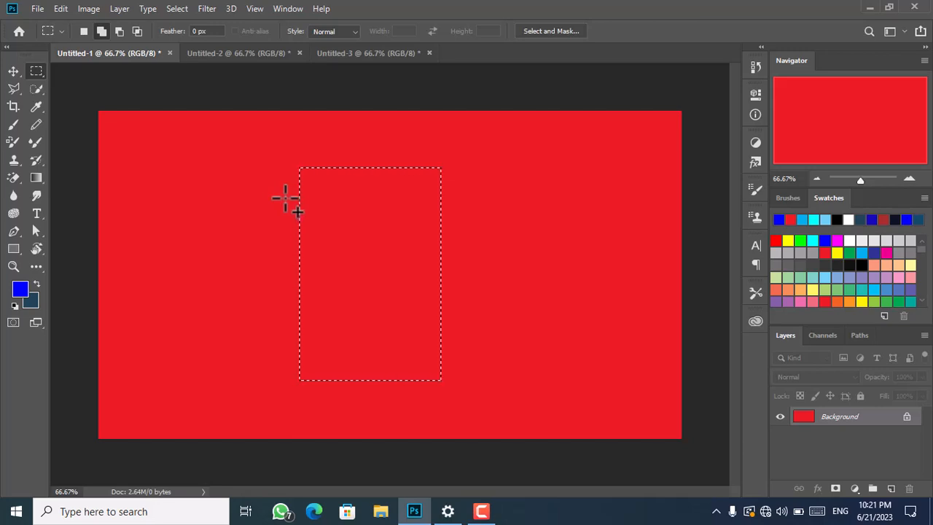
Step: Cut the selected rectangle out of the red background, and undo both the cut and the marquee selection
click(63, 8)
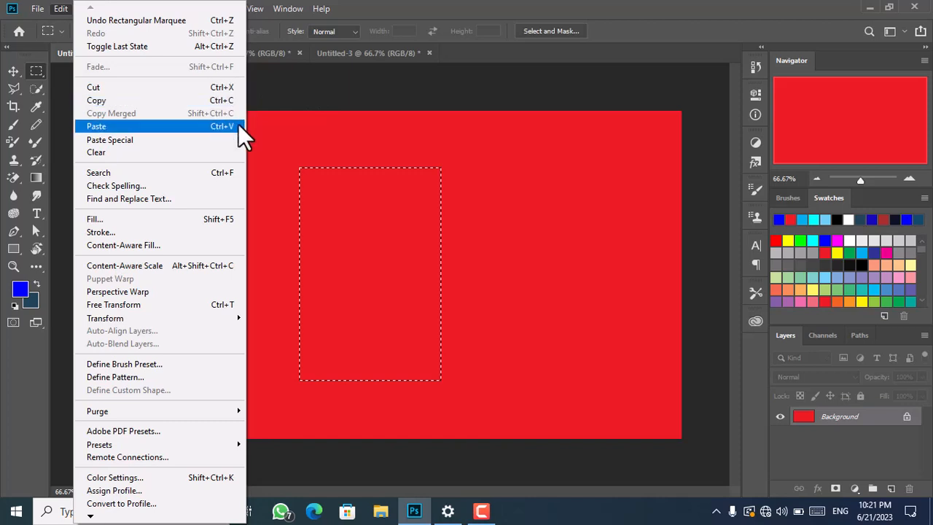
click(181, 89)
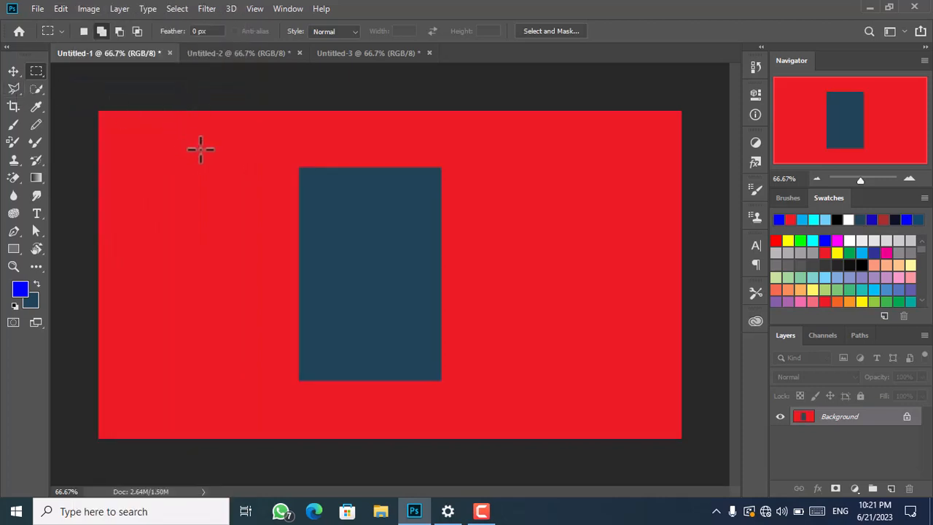
key(ctrl+z)
key(ctrl+z)
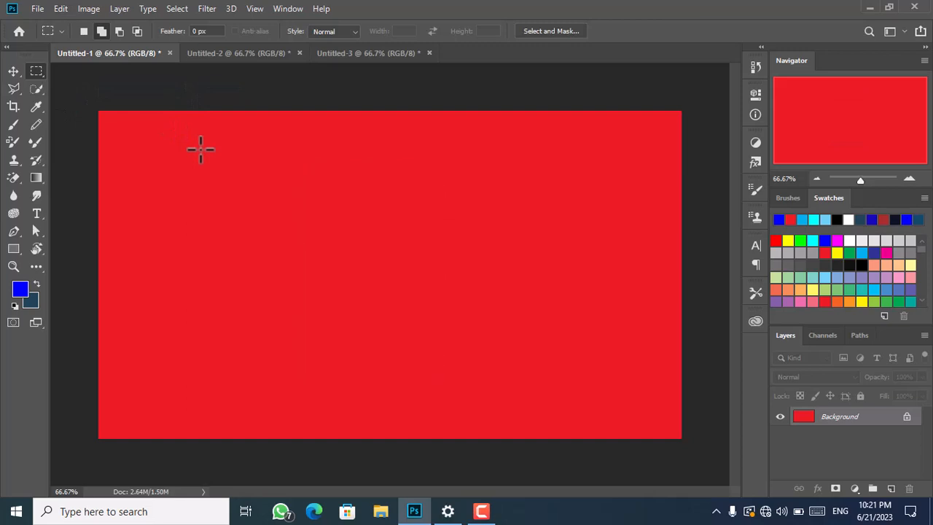
Step: Select a tall bar, a wide upper bar and a large adjoining block as one combined marquee selection, and cut it from the red background
drag(196, 182, 247, 400)
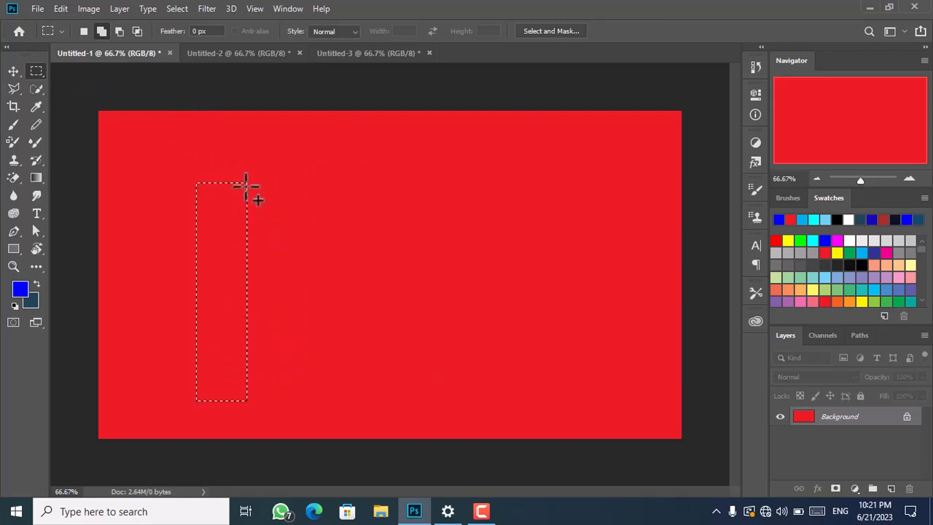
drag(248, 183, 588, 386)
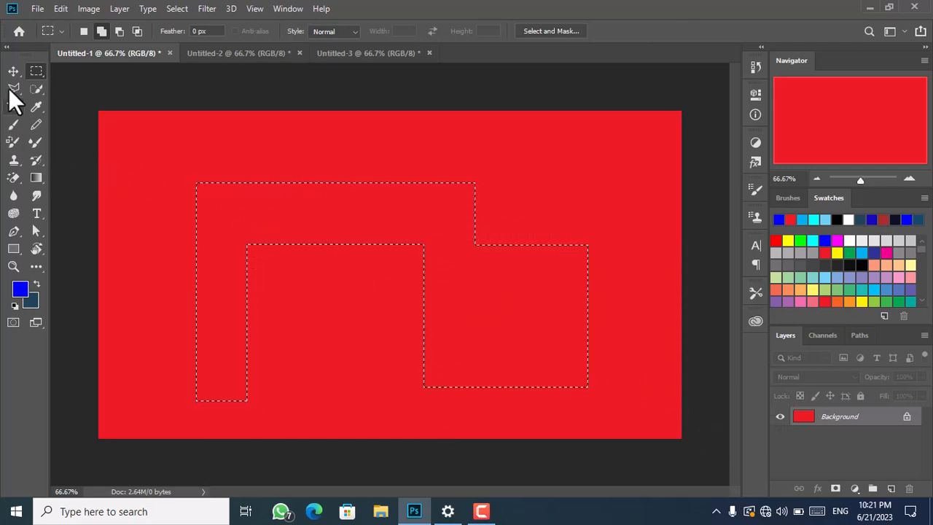
click(58, 9)
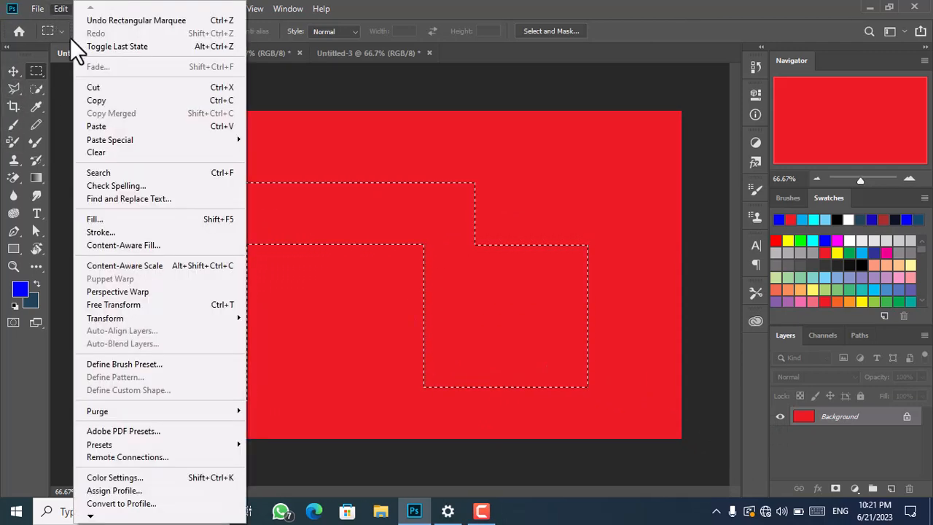
click(95, 87)
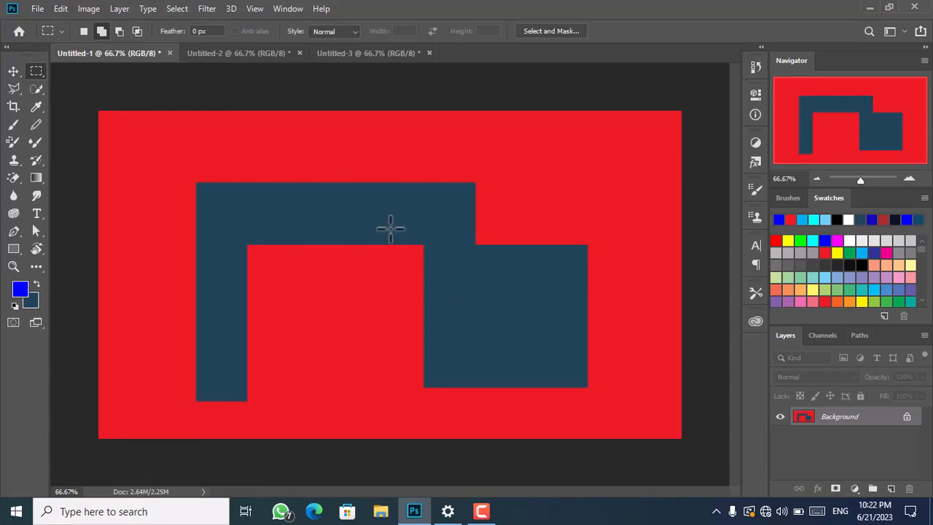
Step: Paste the cut shape into the white Untitled-3 document and nudge it slightly within the canvas
click(335, 56)
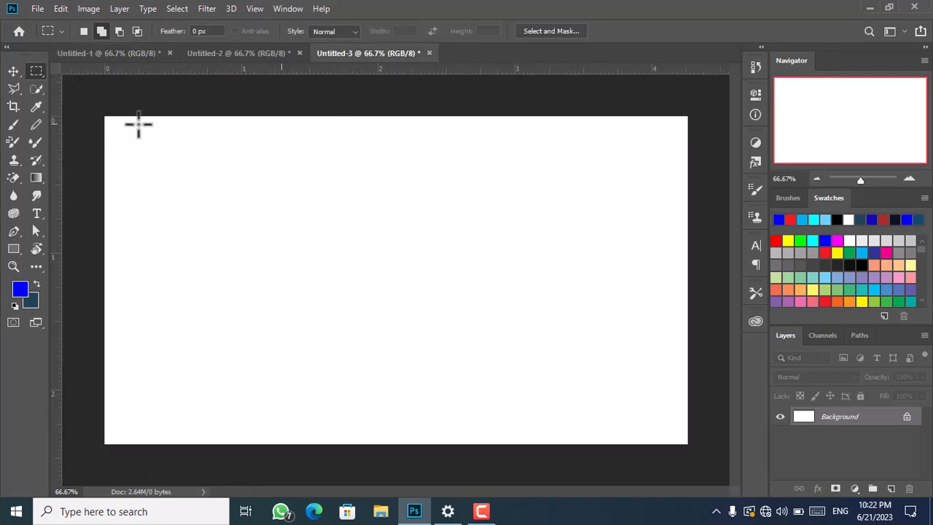
click(60, 8)
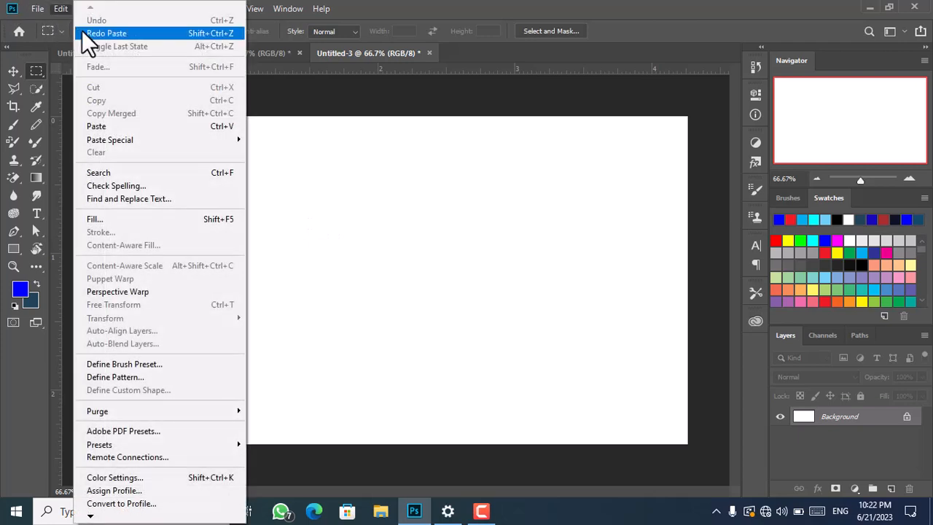
click(120, 129)
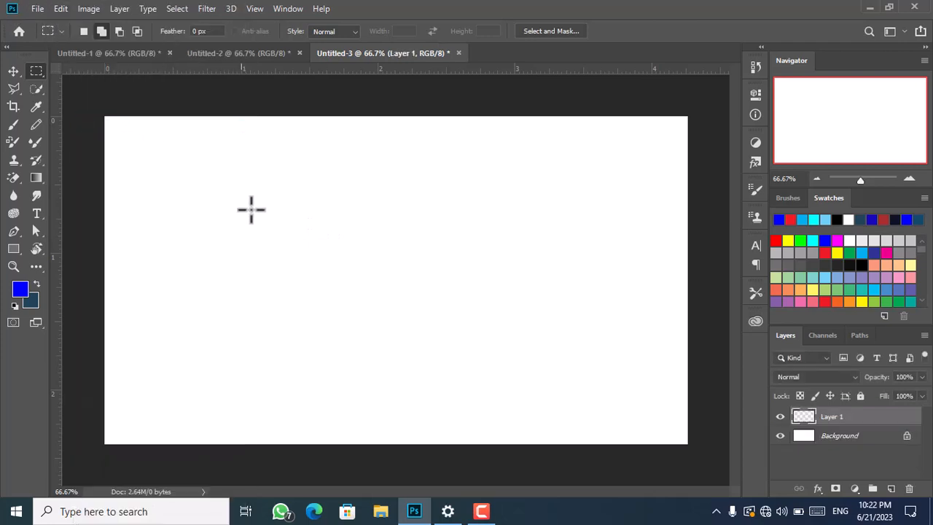
click(11, 74)
drag(466, 232, 444, 233)
Step: Check the cut-out area in Untitled-1, and move the pasted red shape in Untitled-3 toward the canvas's upper-left corner
click(145, 53)
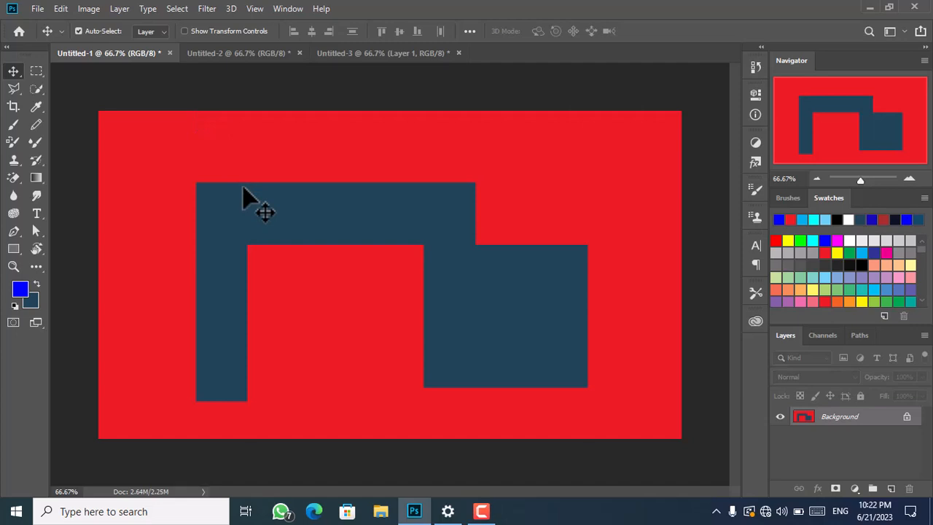
click(359, 58)
click(61, 8)
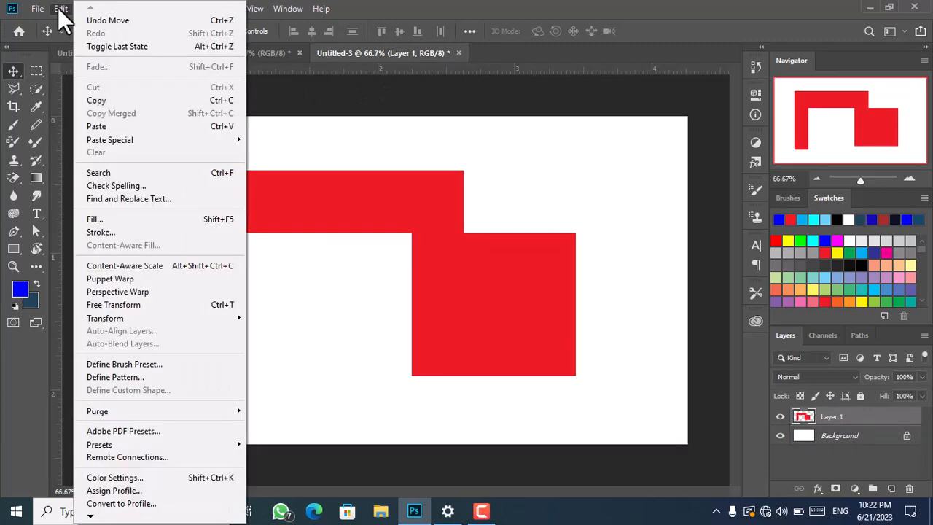
click(136, 101)
click(329, 109)
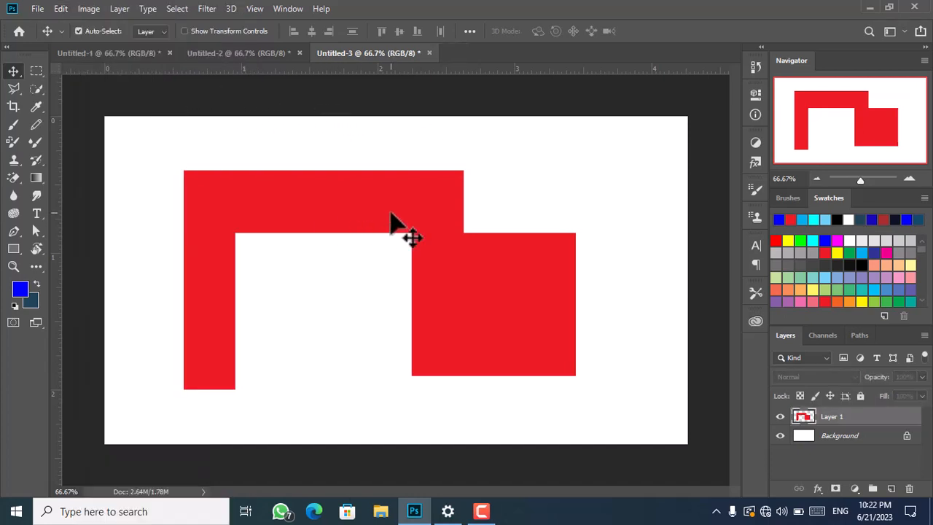
drag(389, 219, 350, 212)
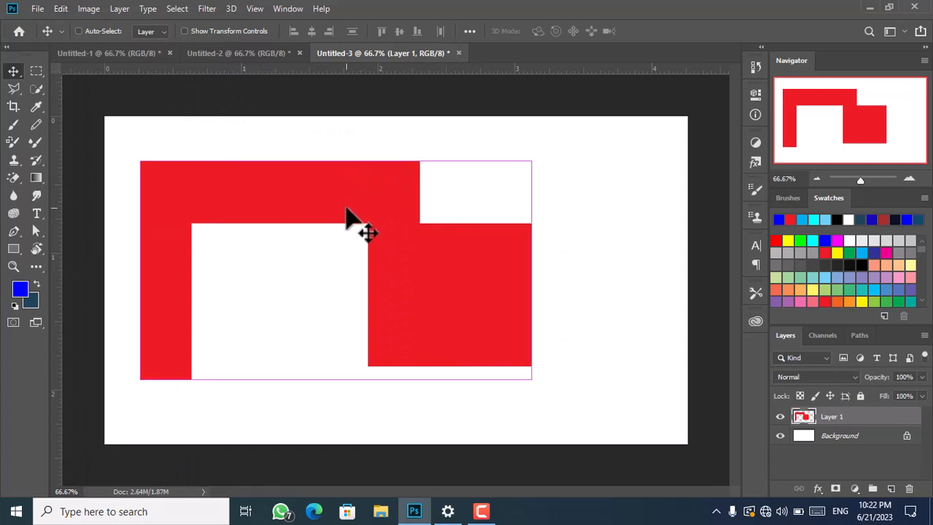
key(ctrl+t)
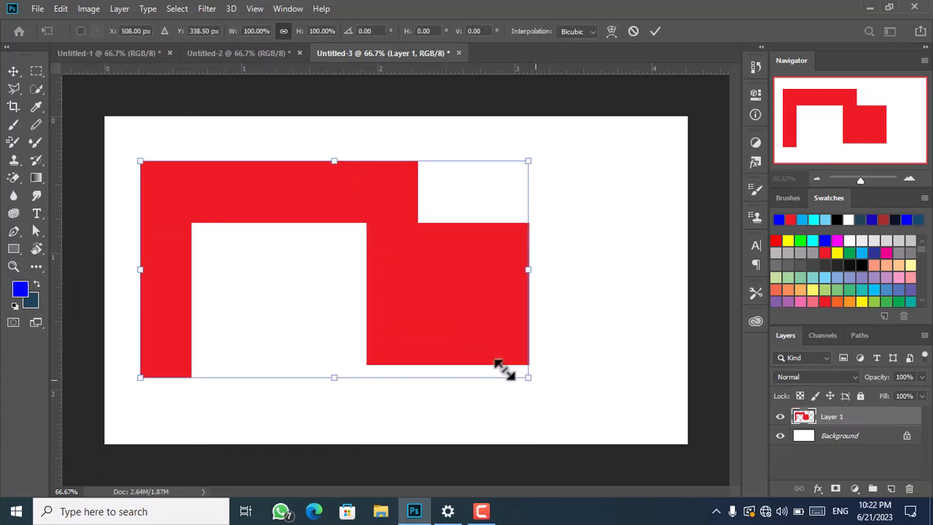
drag(504, 370, 231, 213)
click(122, 54)
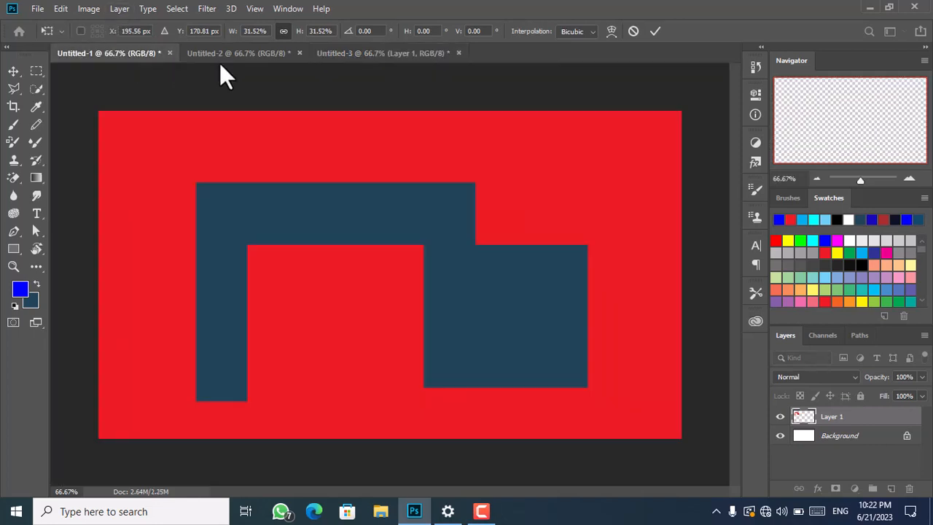
Step: Select a combined shape of adjoining rectangular marquees on the blue Untitled-2 canvas, and copy it
click(235, 52)
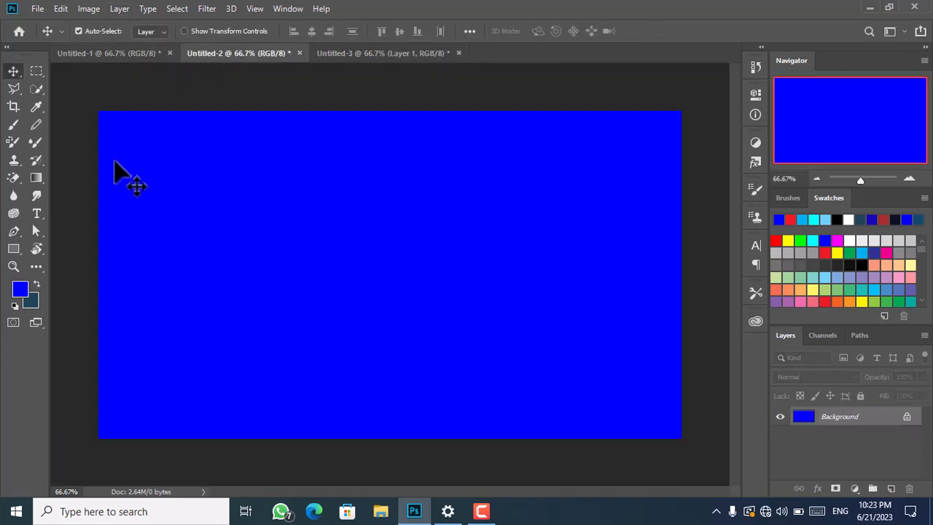
click(41, 75)
drag(160, 171, 267, 386)
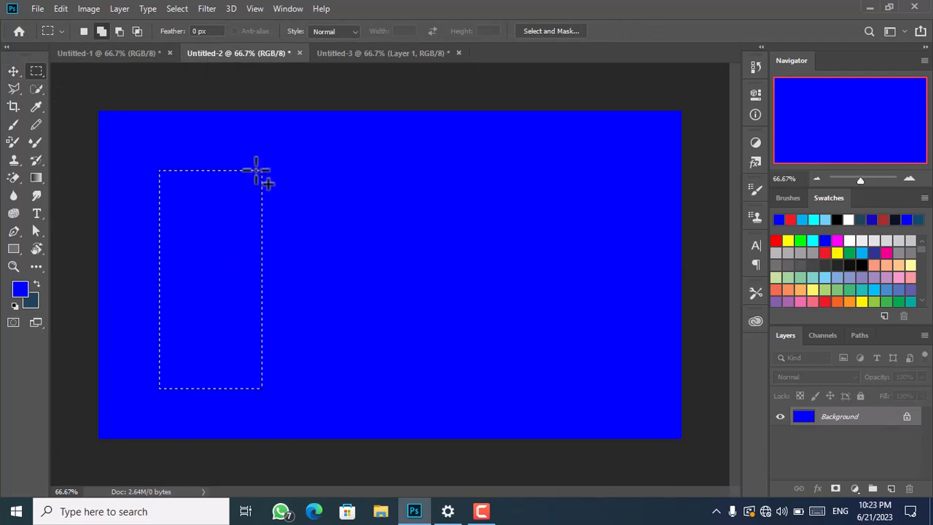
drag(256, 170, 631, 386)
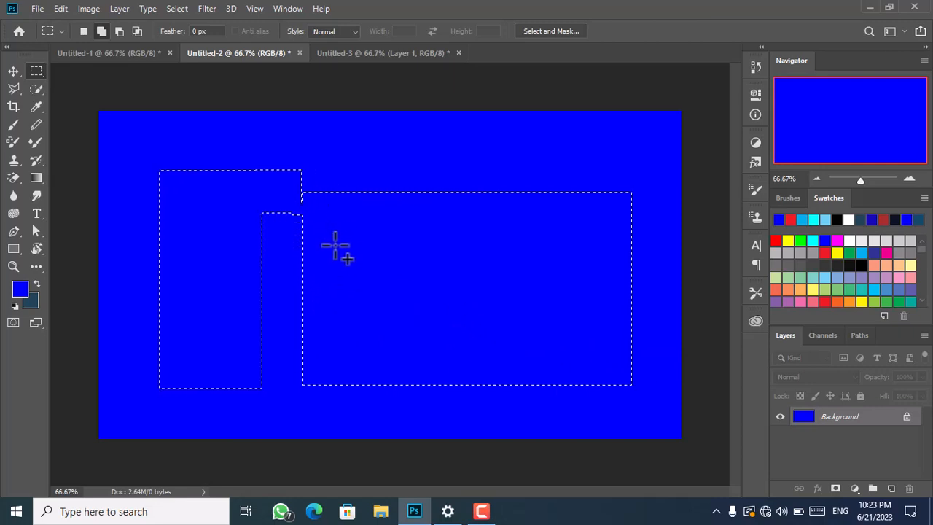
click(65, 6)
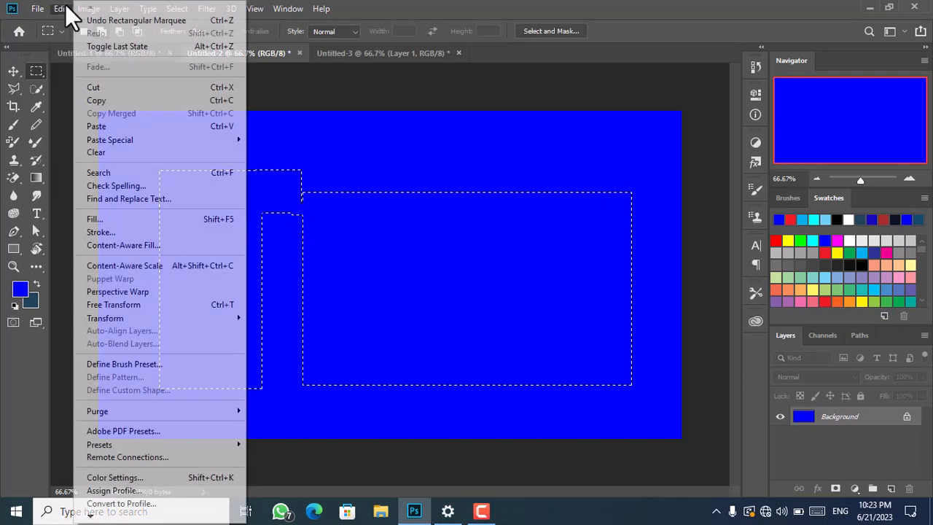
click(112, 102)
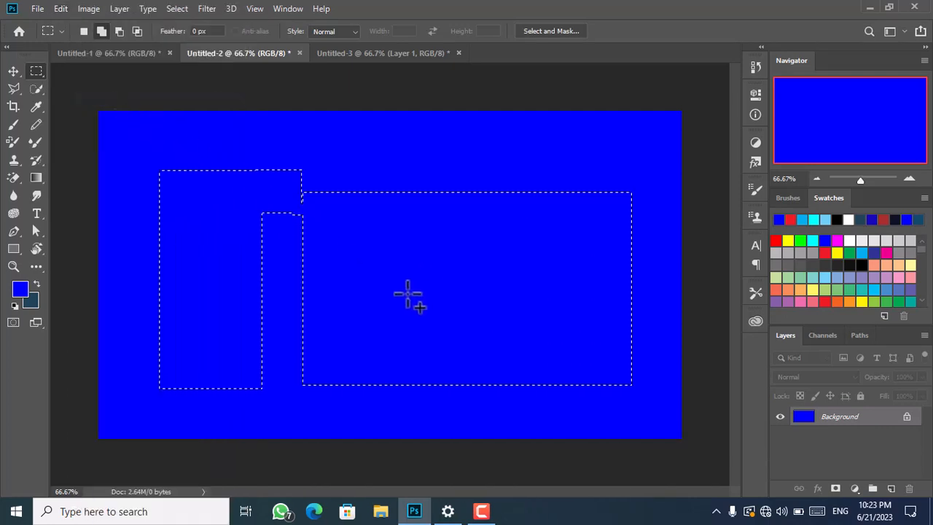
Step: Scale the red shape in Untitled-3 proportionally to about 28.7% toward its upper-left corner with Free Transform, and apply it
click(353, 51)
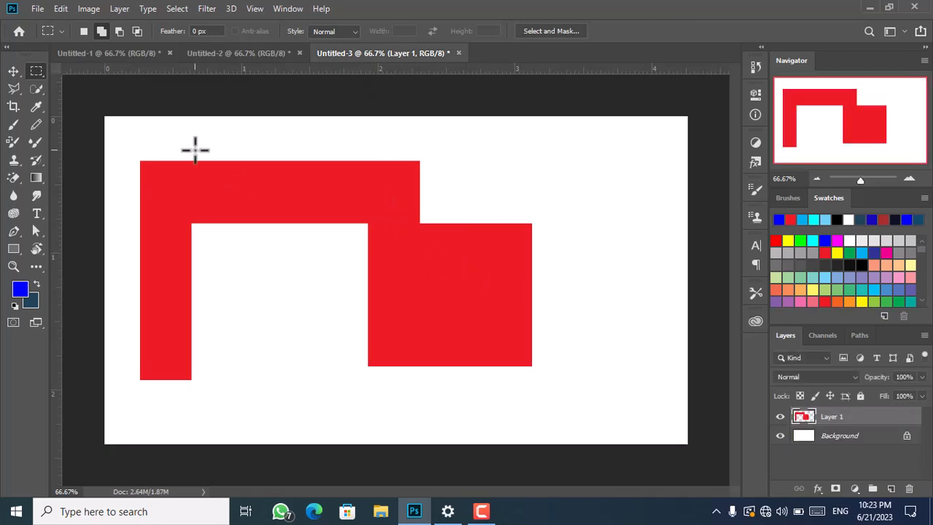
key(ctrl+t)
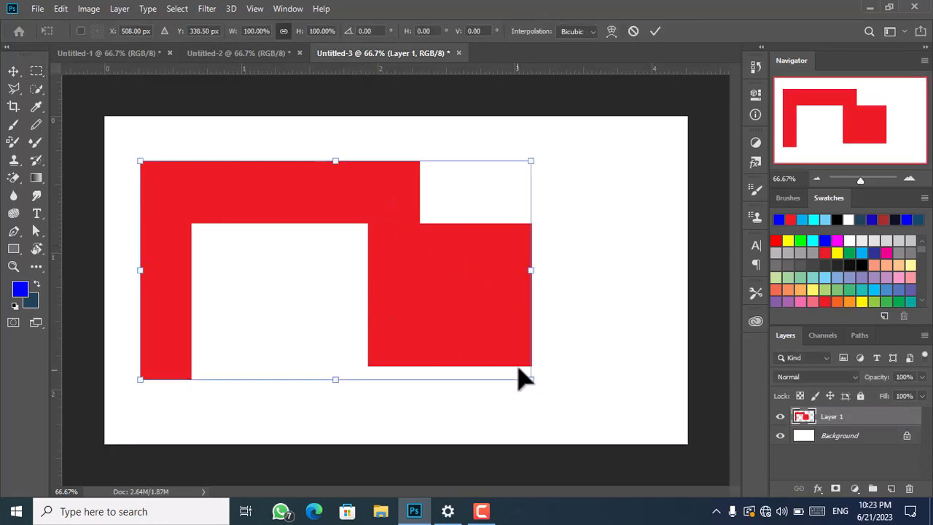
drag(278, 264, 238, 244)
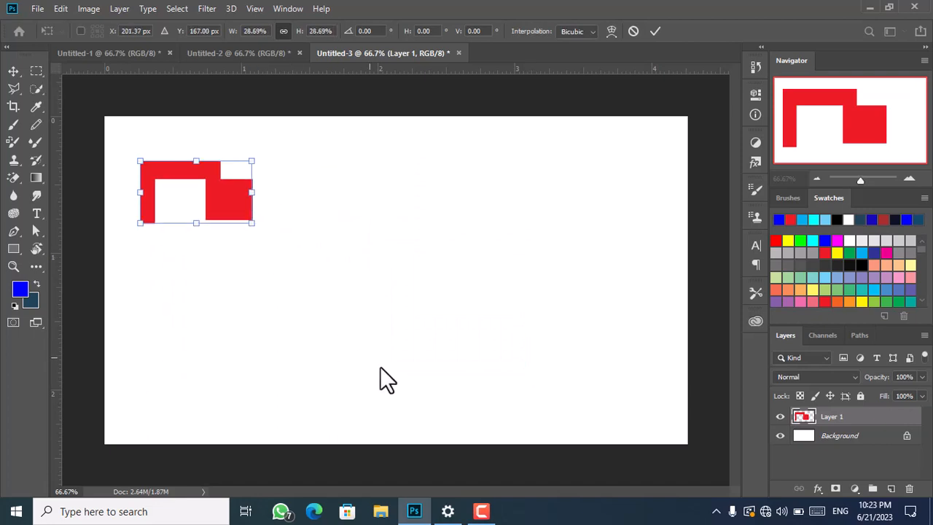
click(13, 72)
key(ctrl)
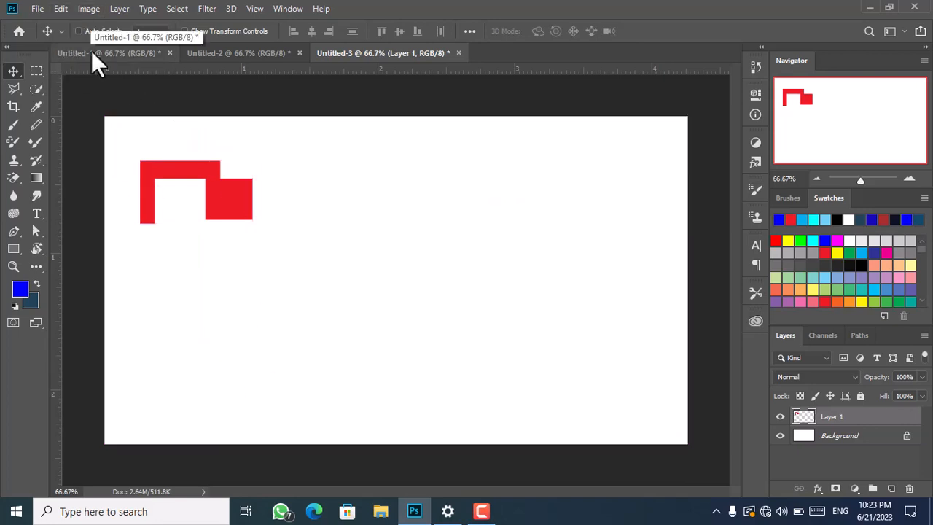
Step: Paste the copied blue shape into Untitled-3 and move it slightly up and to the right
key(ctrl+shift+alt+n)
key(ctrl+v)
drag(410, 302, 425, 271)
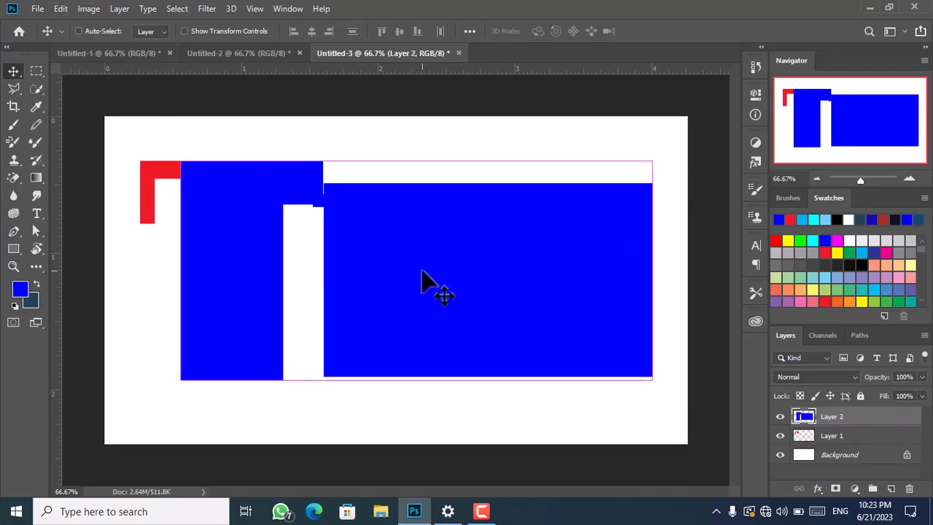
Step: Scale the blue shape proportionally to about 23.9%, place it just right of the small red shape, and apply the transform
key(ctrl+t)
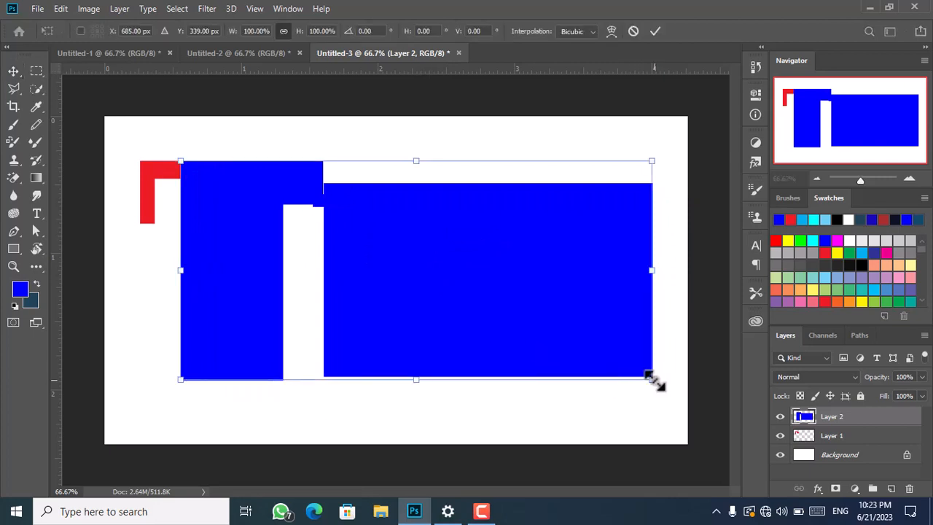
drag(652, 379, 367, 208)
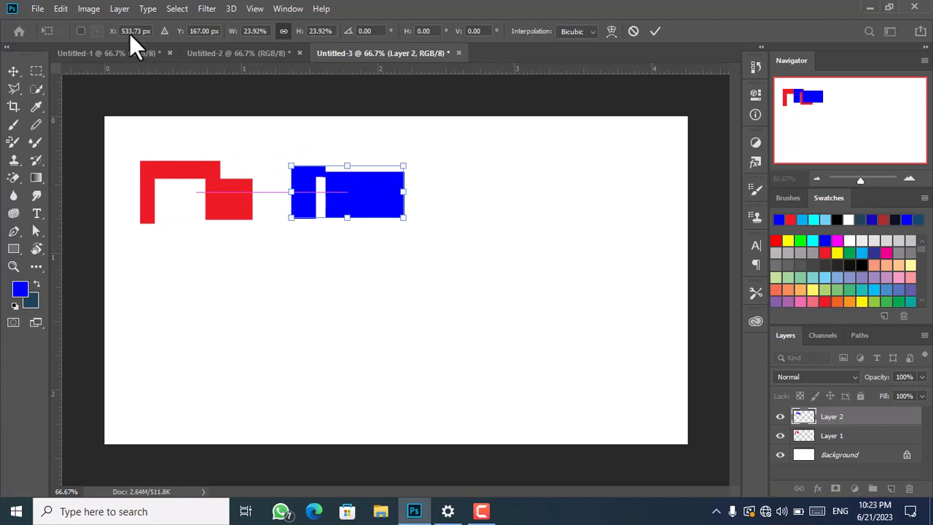
click(70, 2)
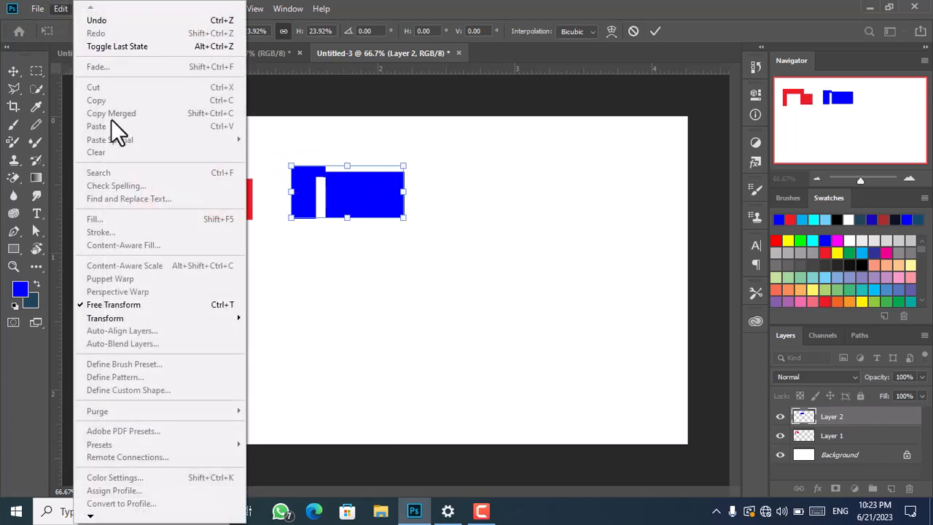
click(16, 70)
Step: Paste another full-size copy of the blue shape into Untitled-3 and move it down below the two small shapes
click(63, 6)
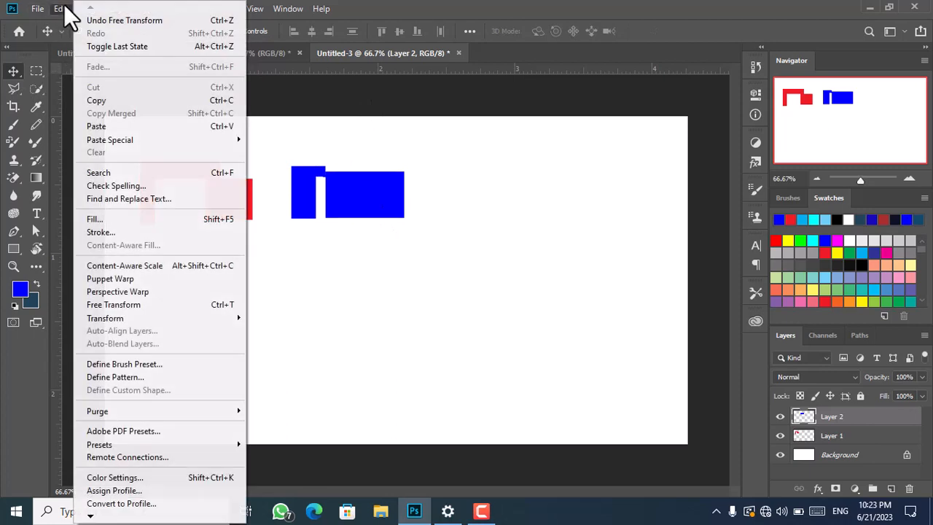
click(125, 127)
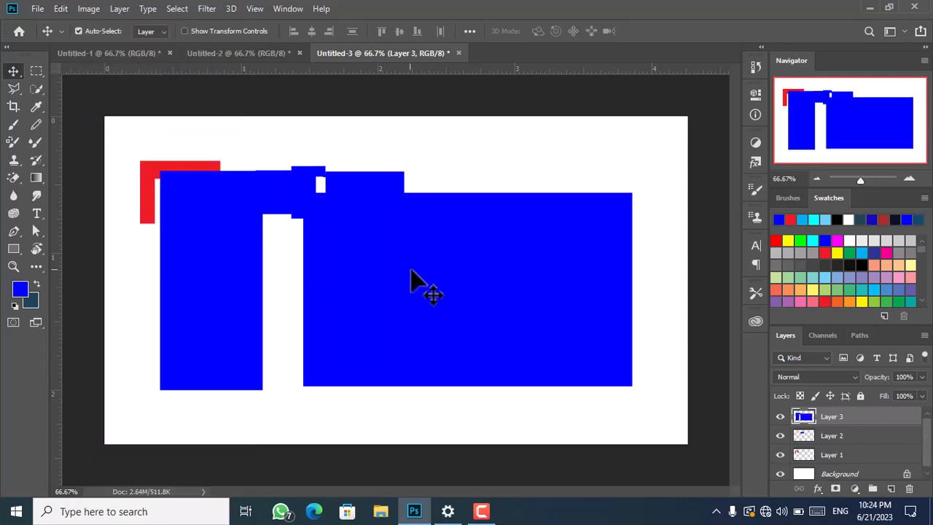
drag(416, 282, 428, 323)
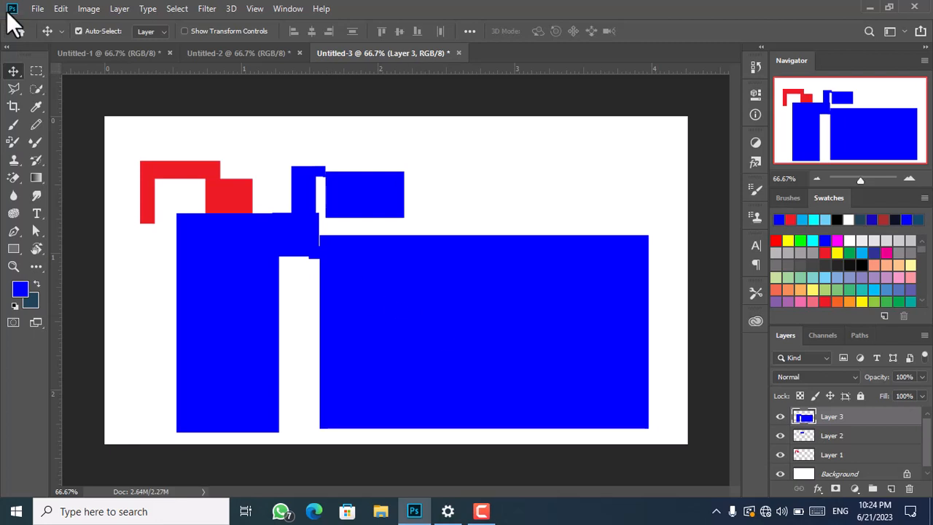
click(56, 9)
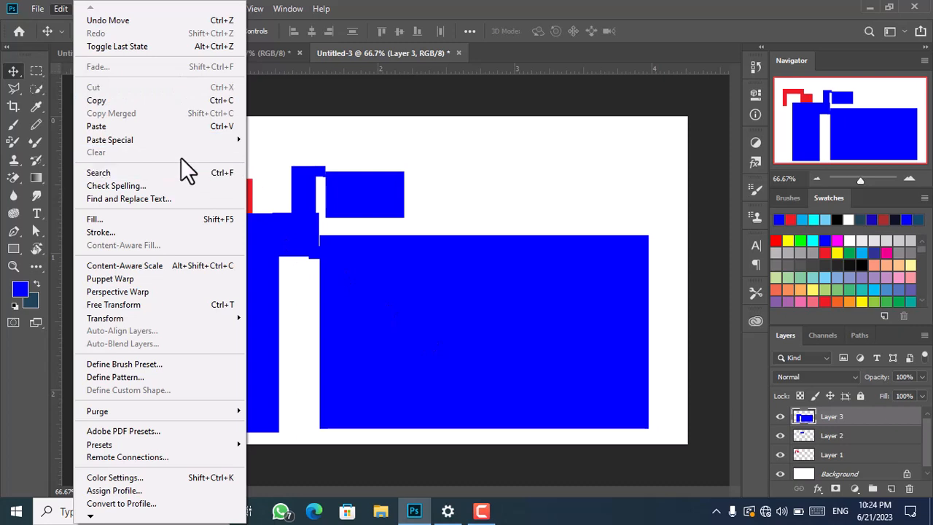
mouse_move(161, 142)
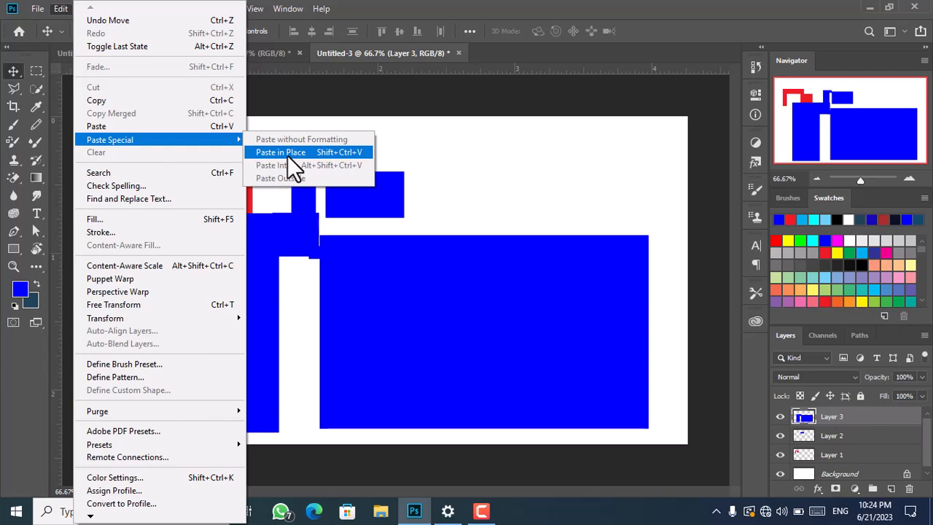
click(454, 177)
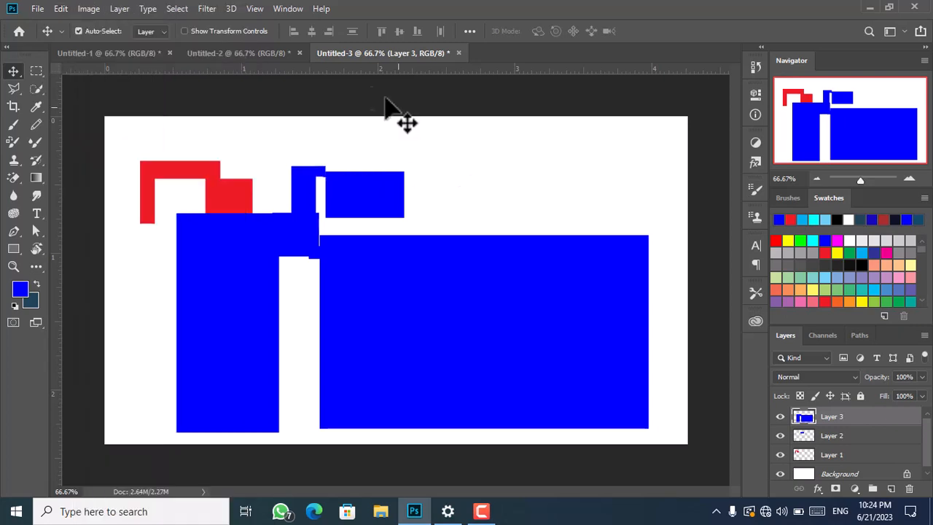
Step: Paste the copied blue shape in place in the Untitled-2 document, using its existing selection
click(277, 54)
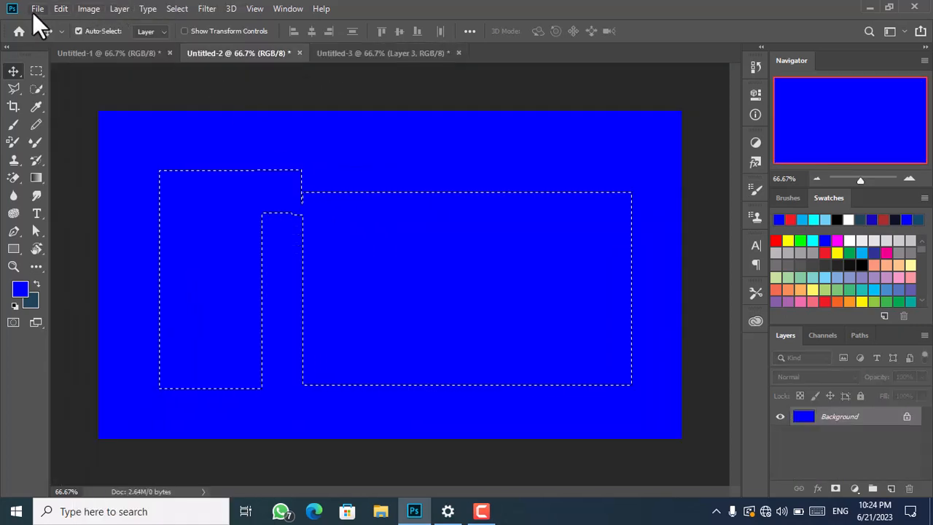
click(60, 9)
mouse_move(122, 140)
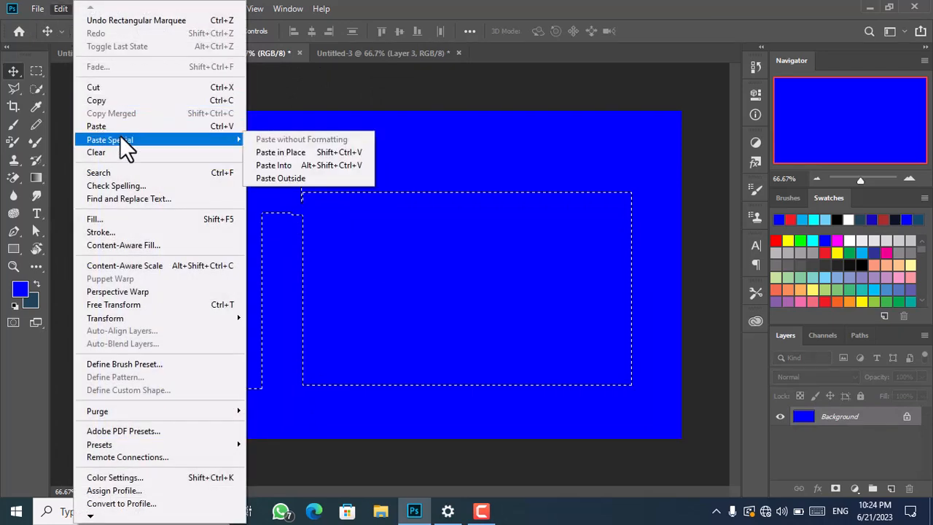
click(324, 153)
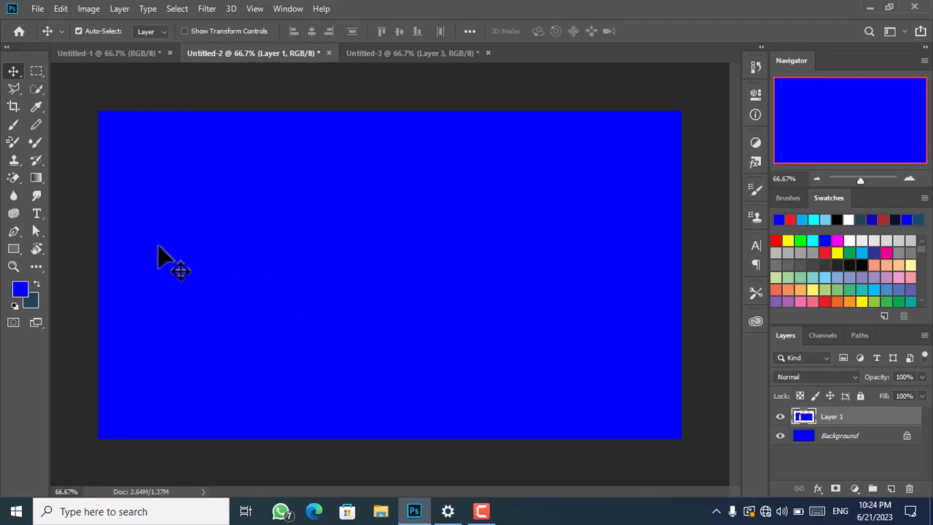
Step: Set the foreground colour to red and fill Layer 1 of Untitled-2 with it
click(18, 292)
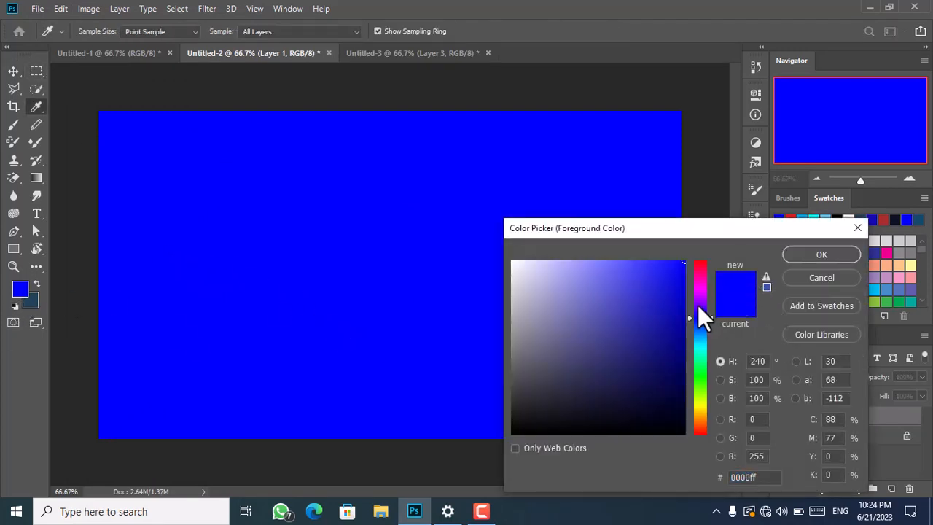
drag(699, 269, 703, 254)
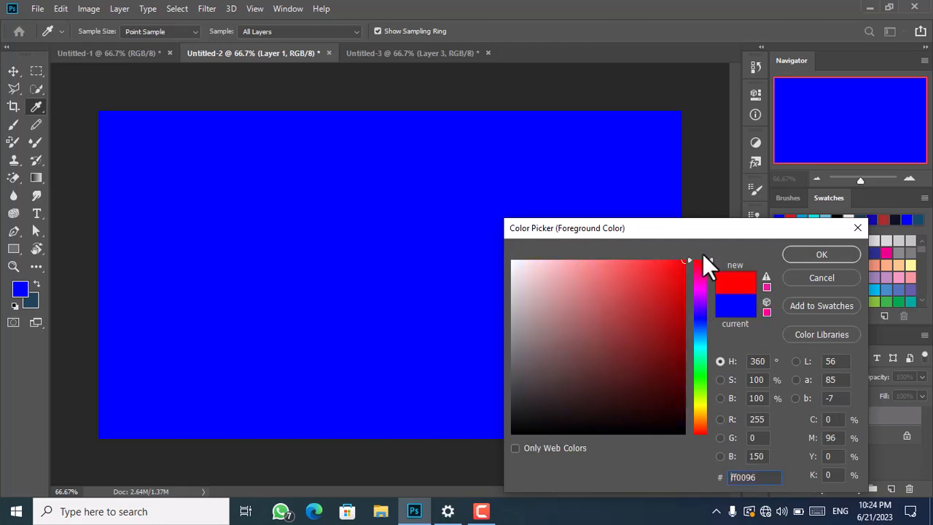
click(823, 252)
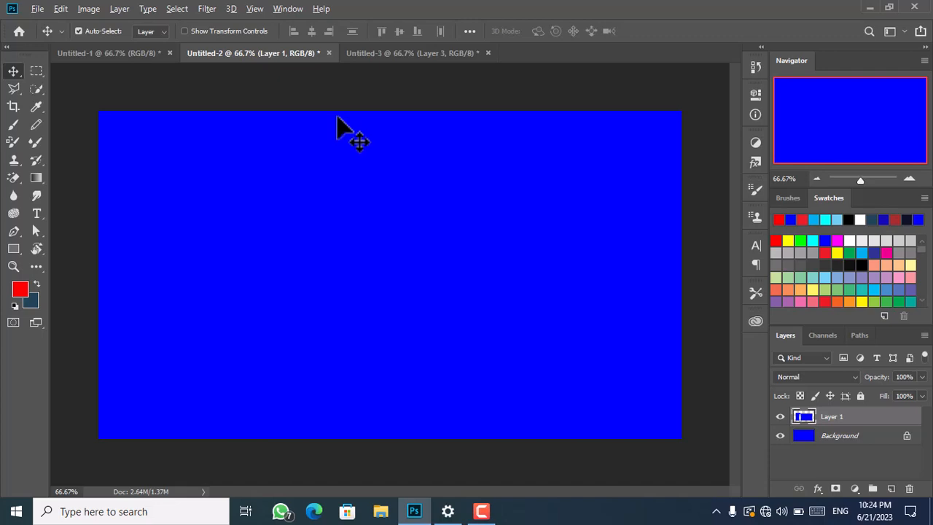
key(alt+BackSpace)
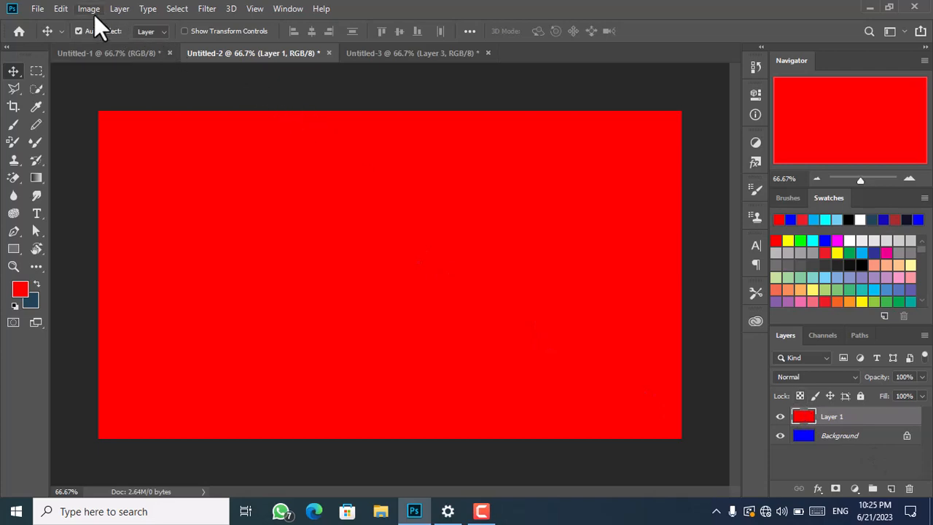
click(61, 9)
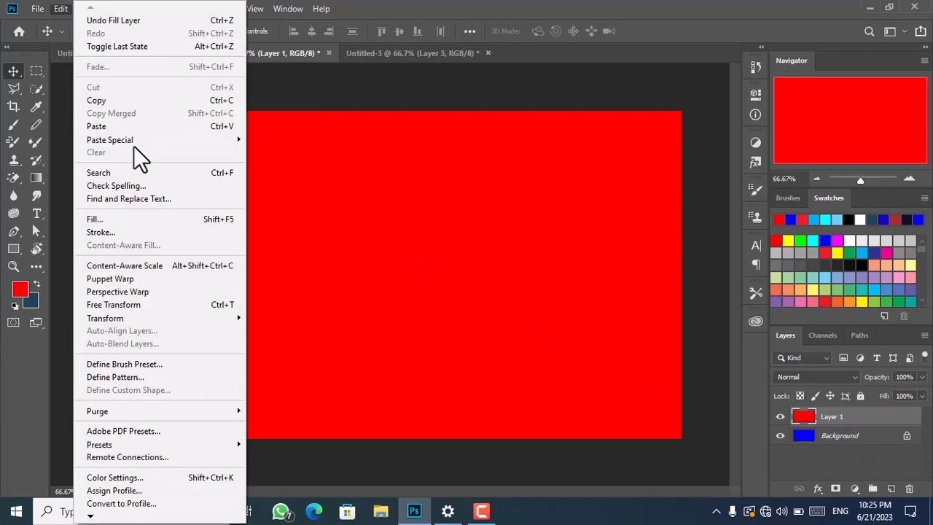
mouse_move(148, 143)
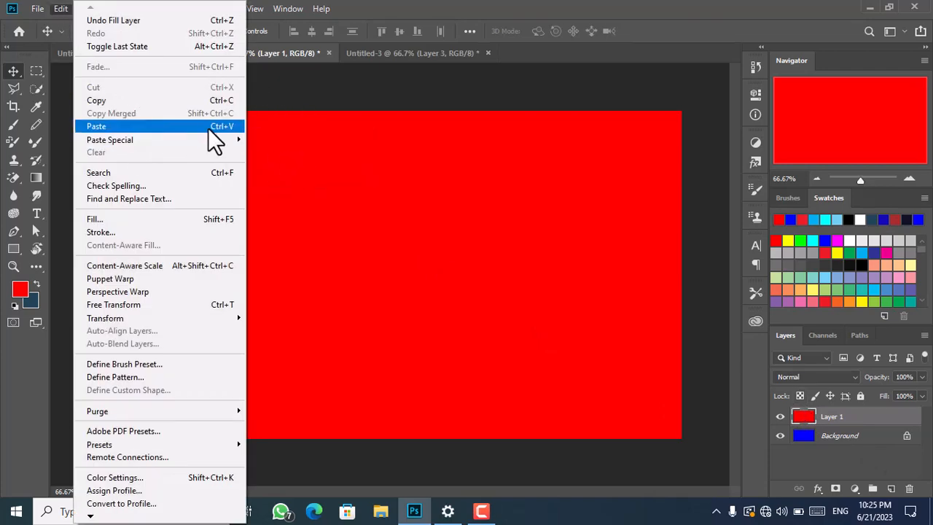
mouse_move(241, 140)
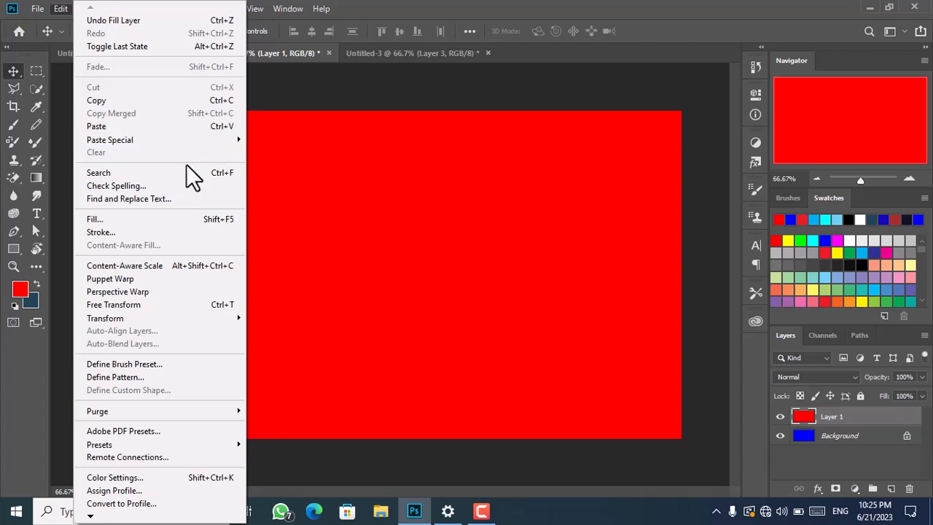
click(481, 510)
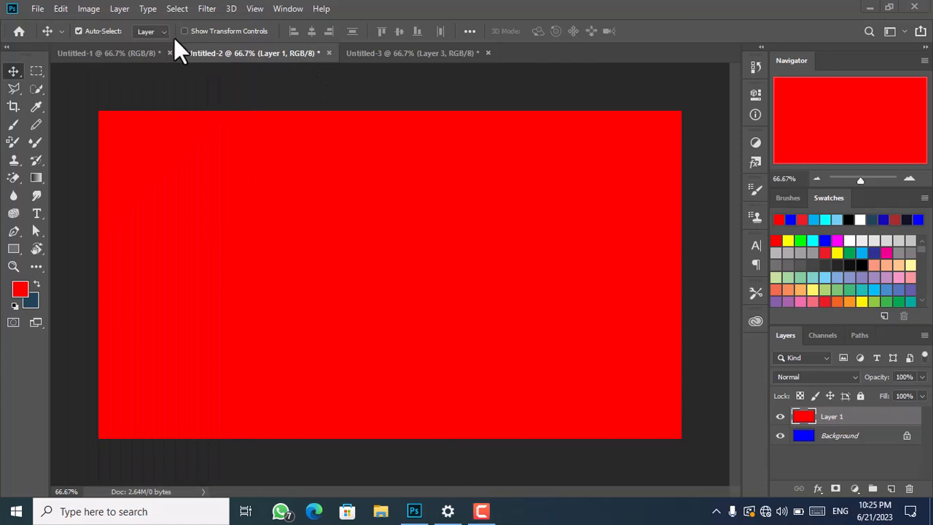
click(60, 8)
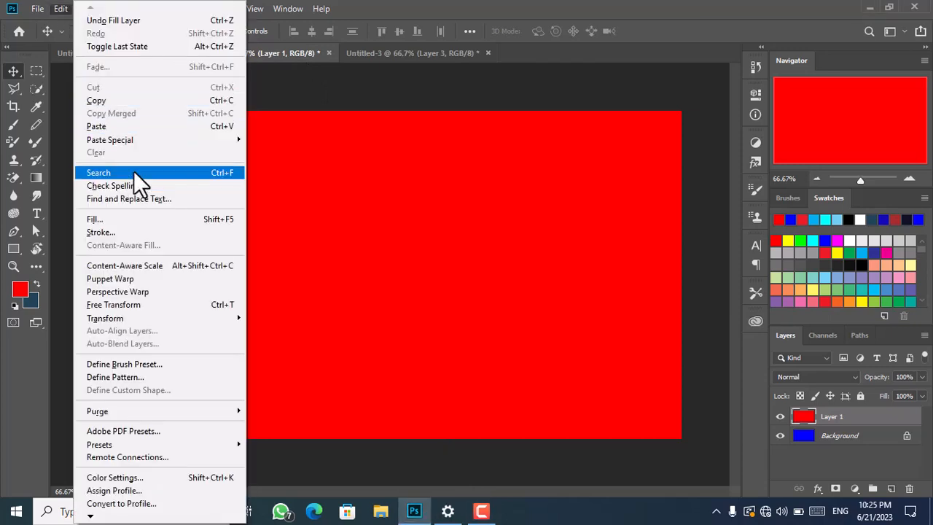
click(386, 53)
click(386, 54)
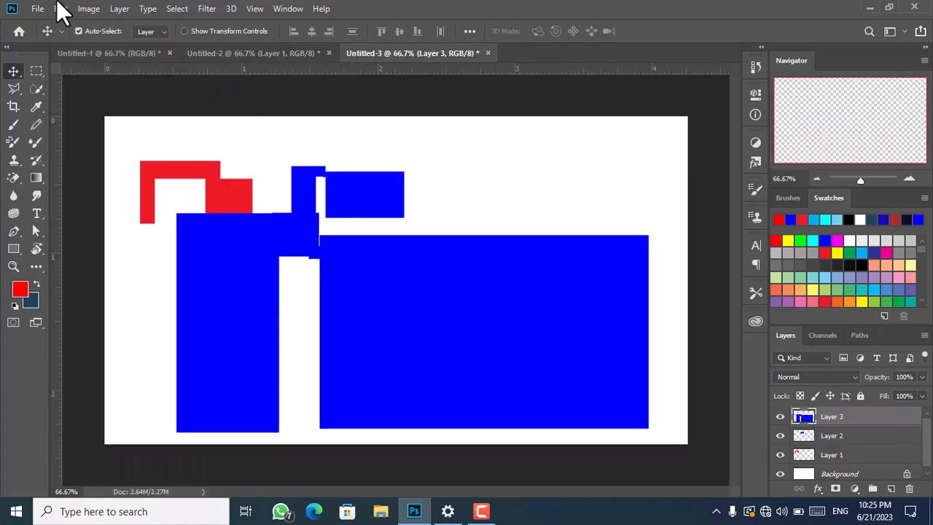
click(57, 13)
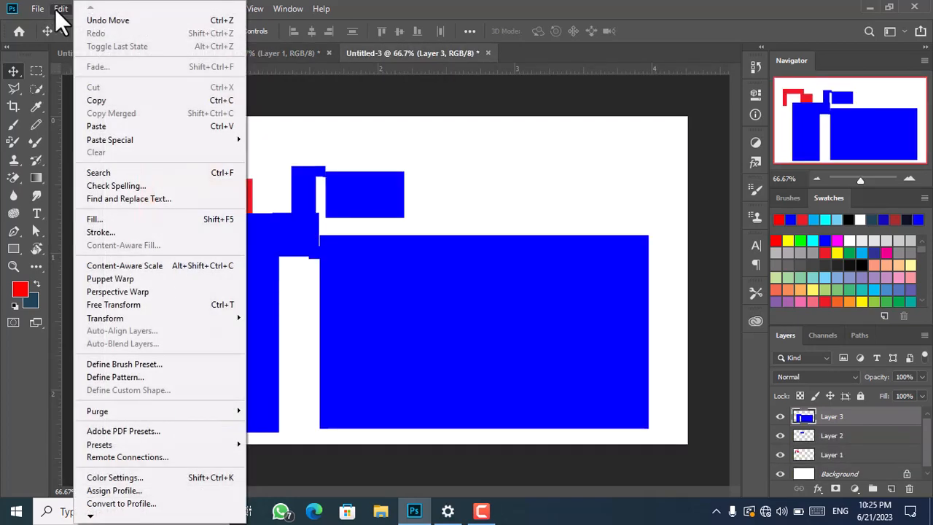
click(135, 173)
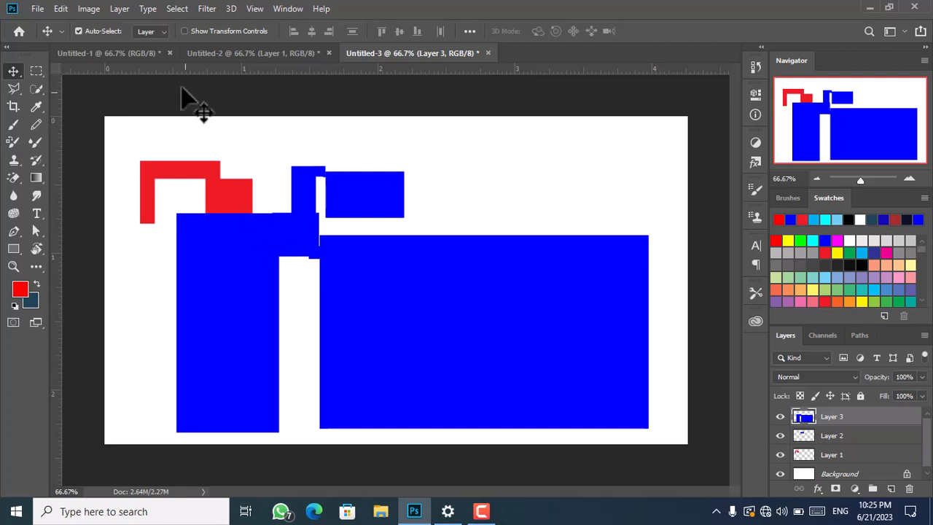
click(58, 9)
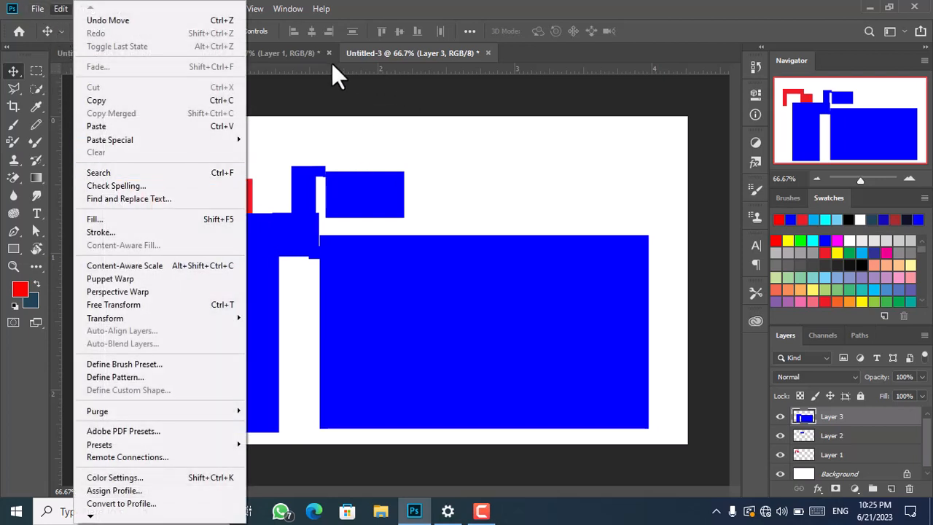
click(292, 54)
click(292, 53)
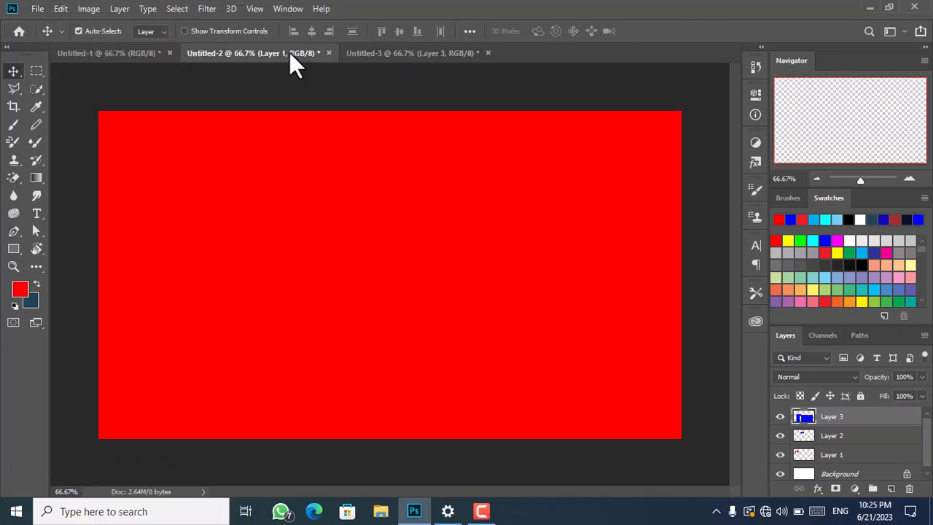
Step: Open the "Adobe Photoshop Introduction in Urdu & Hindi" Class 01 PSD from the Adobe Project folder on Local Disk (D:)
click(38, 9)
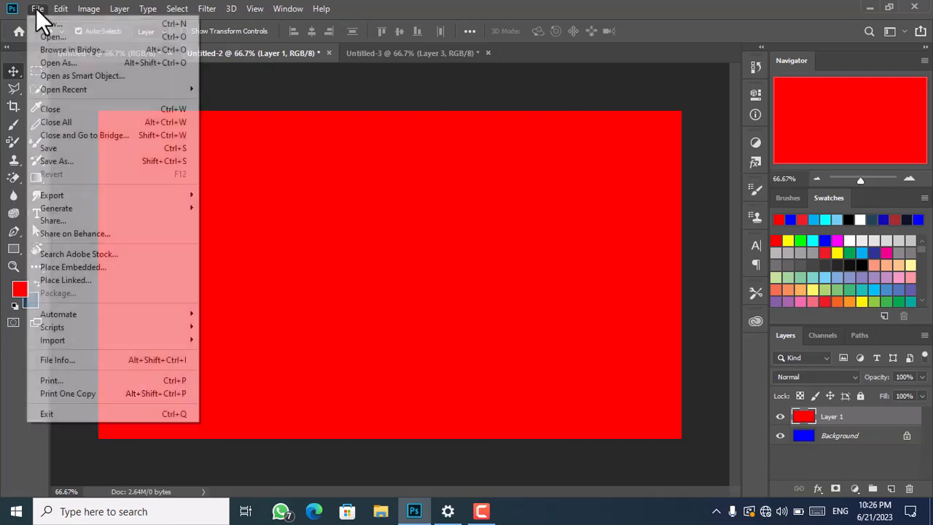
click(54, 36)
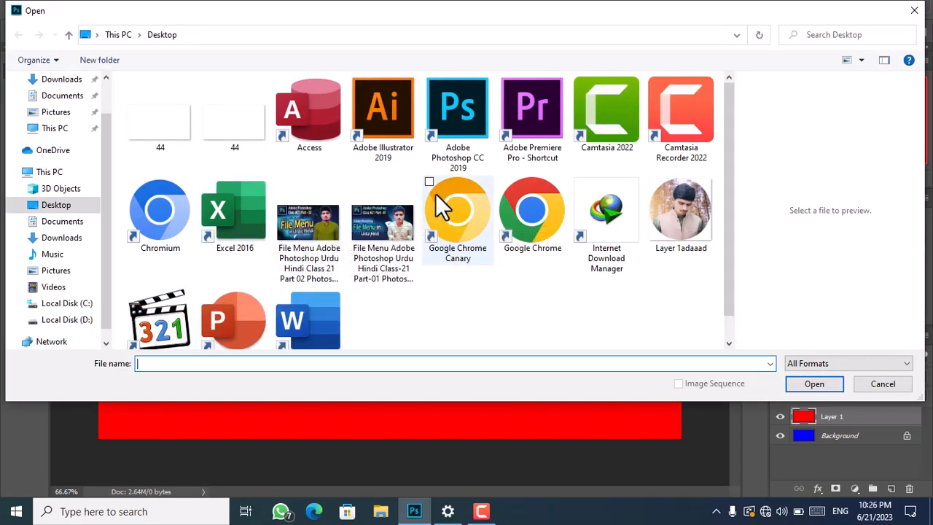
click(85, 325)
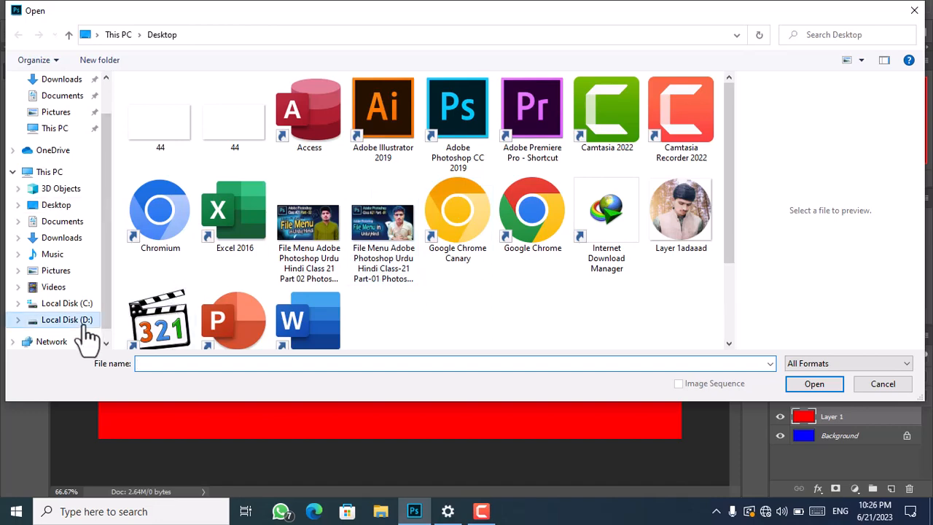
double_click(537, 145)
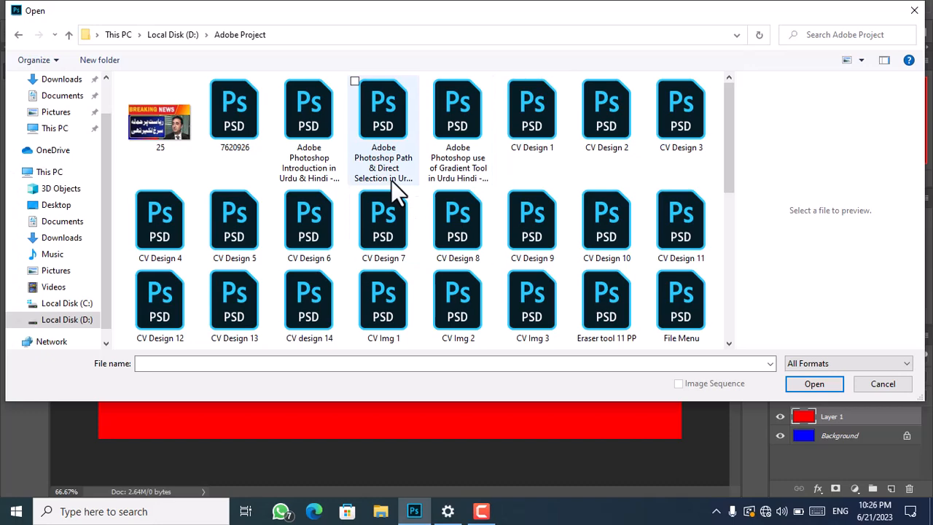
click(327, 155)
click(802, 387)
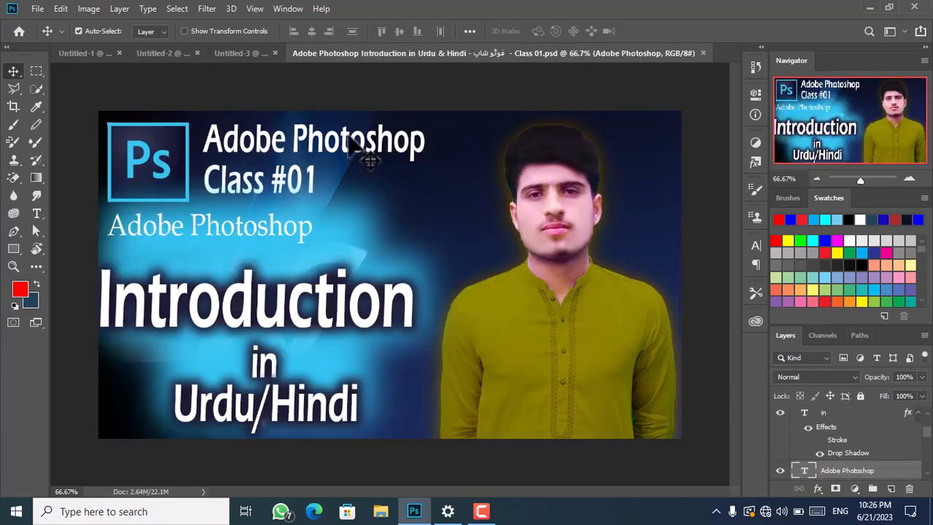
Step: Run a spelling check on the text of the Class 01 document and dismiss its completion notice
click(38, 7)
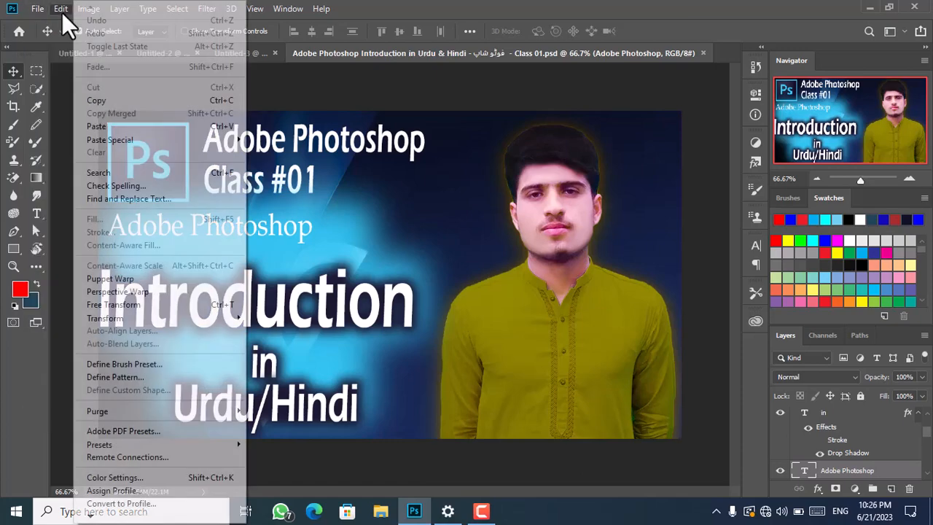
click(62, 13)
click(62, 12)
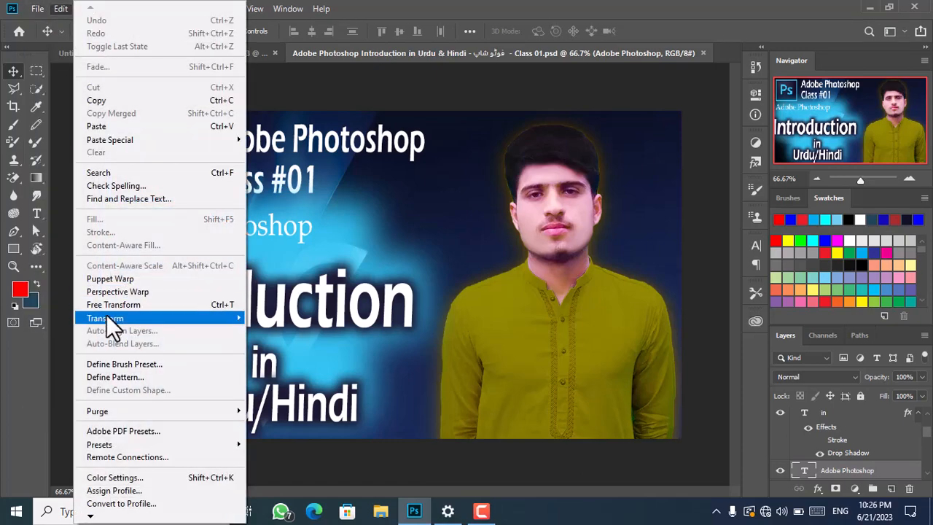
click(94, 187)
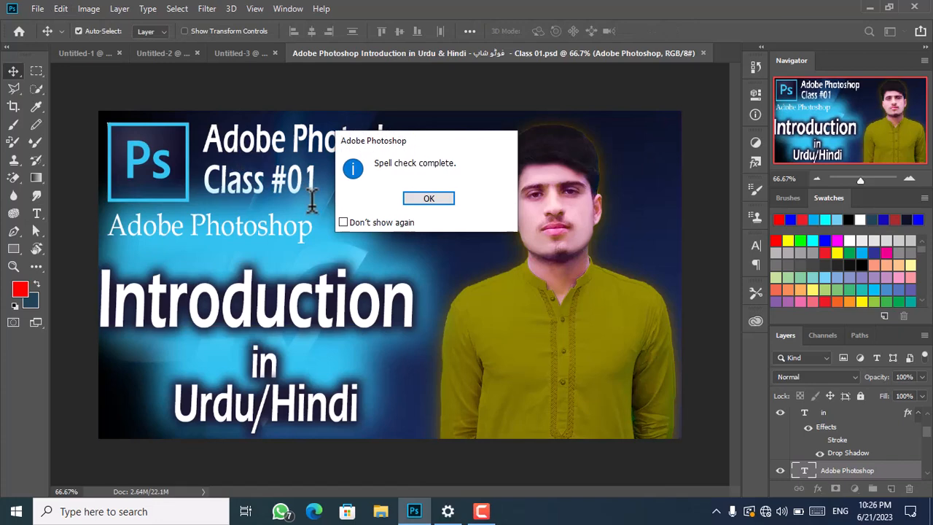
click(431, 201)
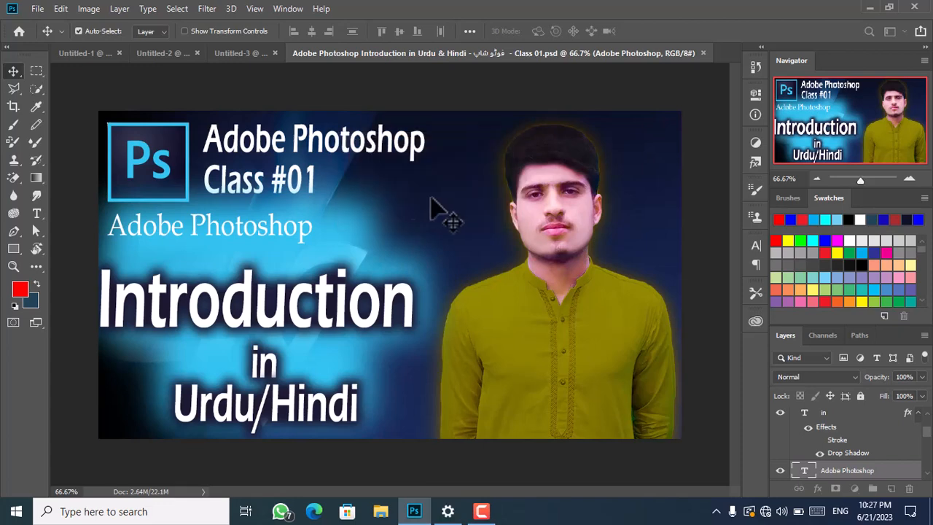
Step: Try to replace the text "introduction" with "IMenu" across all layers using Find and Replace Text
click(63, 3)
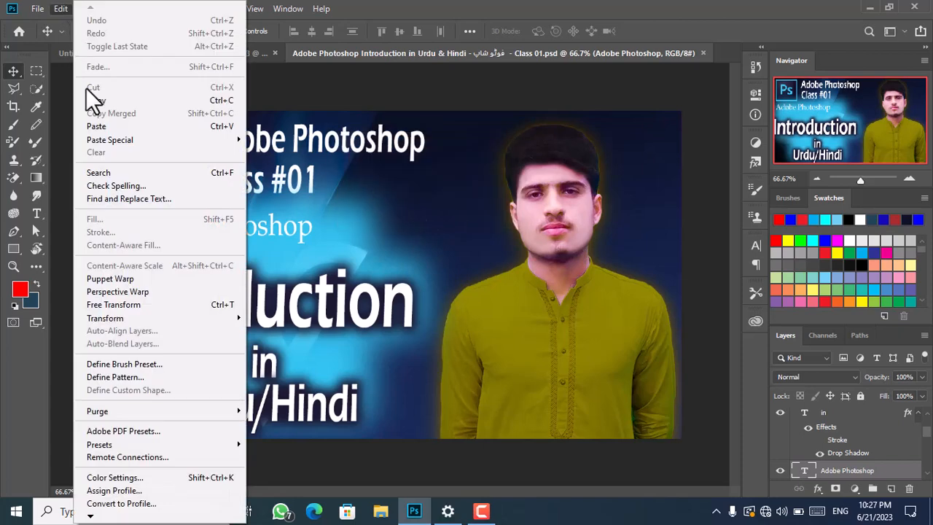
click(120, 199)
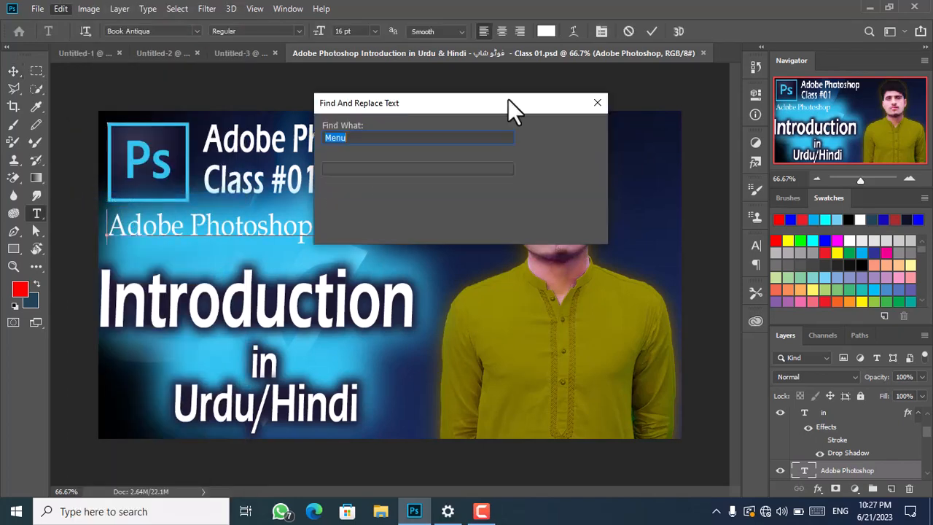
drag(463, 103, 573, 107)
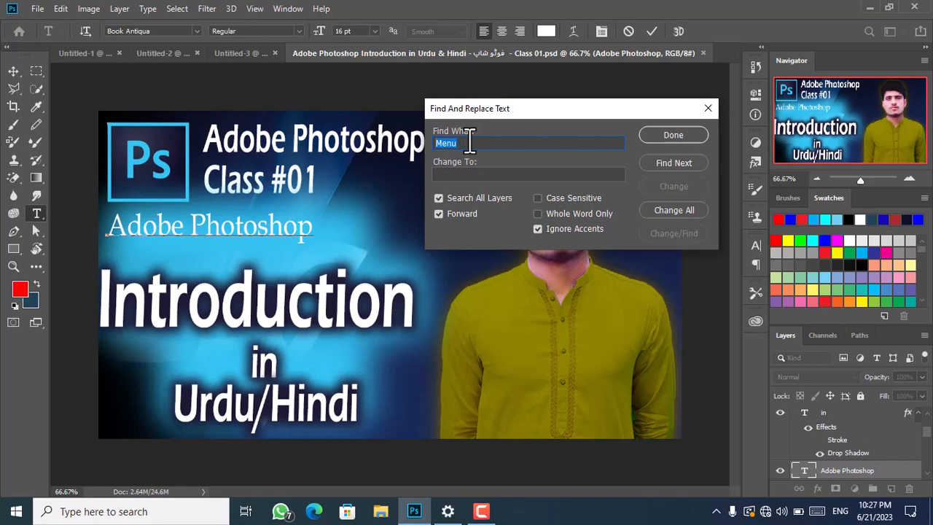
key(Tab)
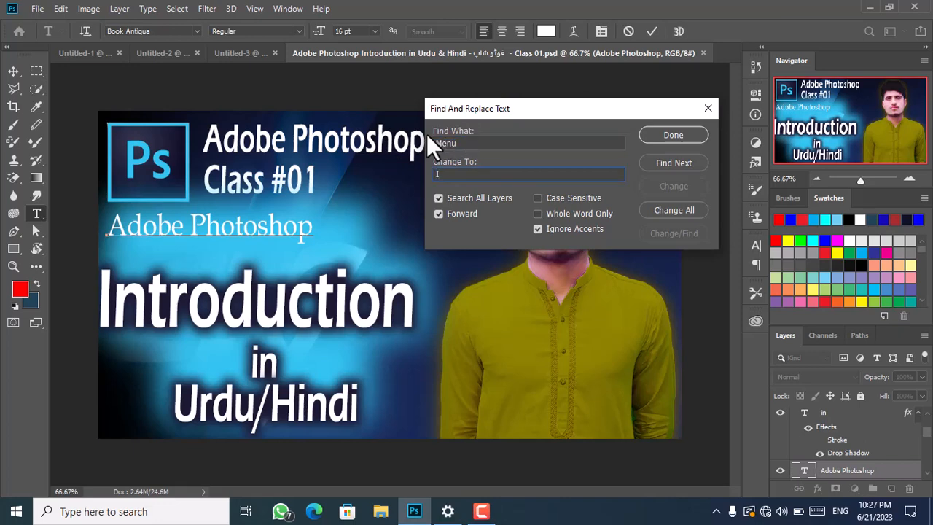
click(470, 143)
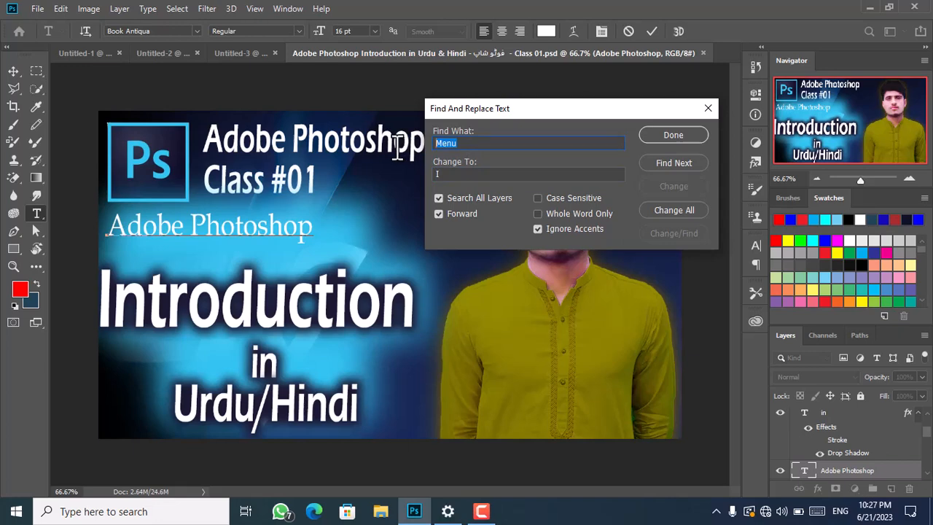
text(introduction)
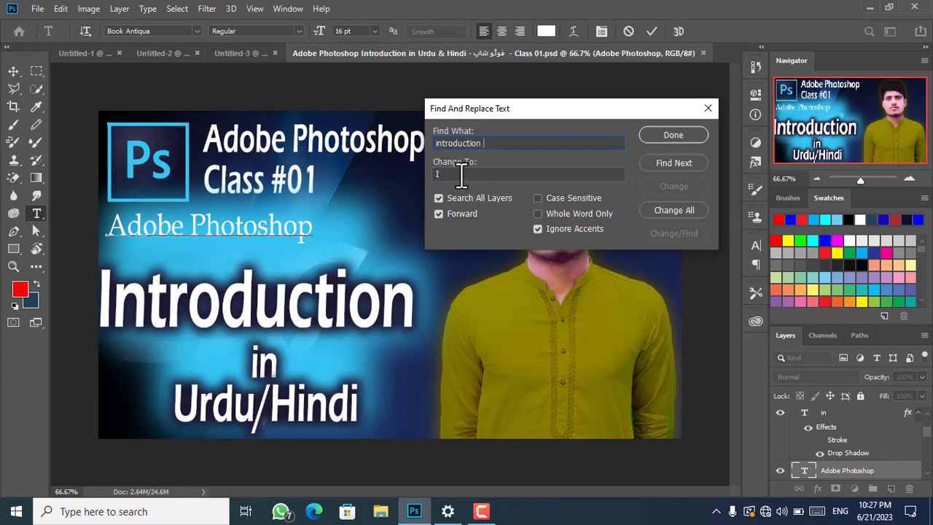
click(461, 175)
text(IMenu)
click(682, 136)
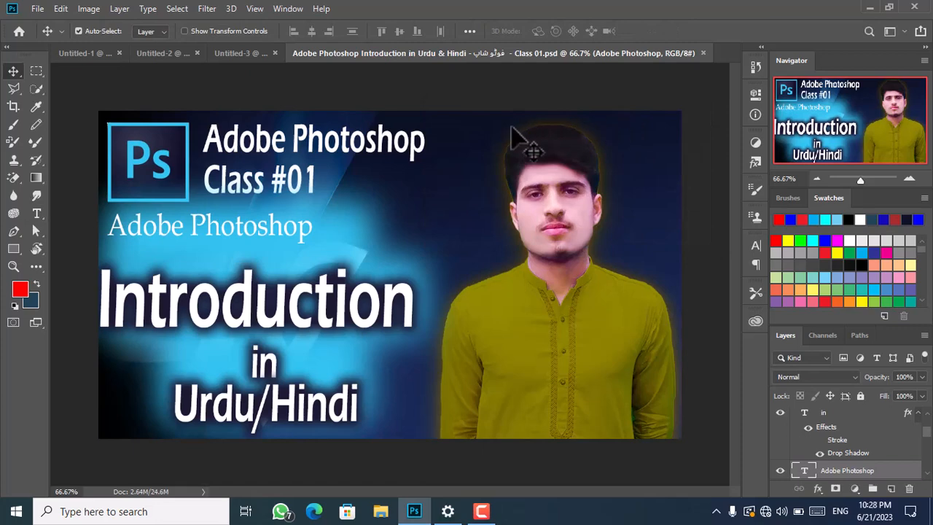